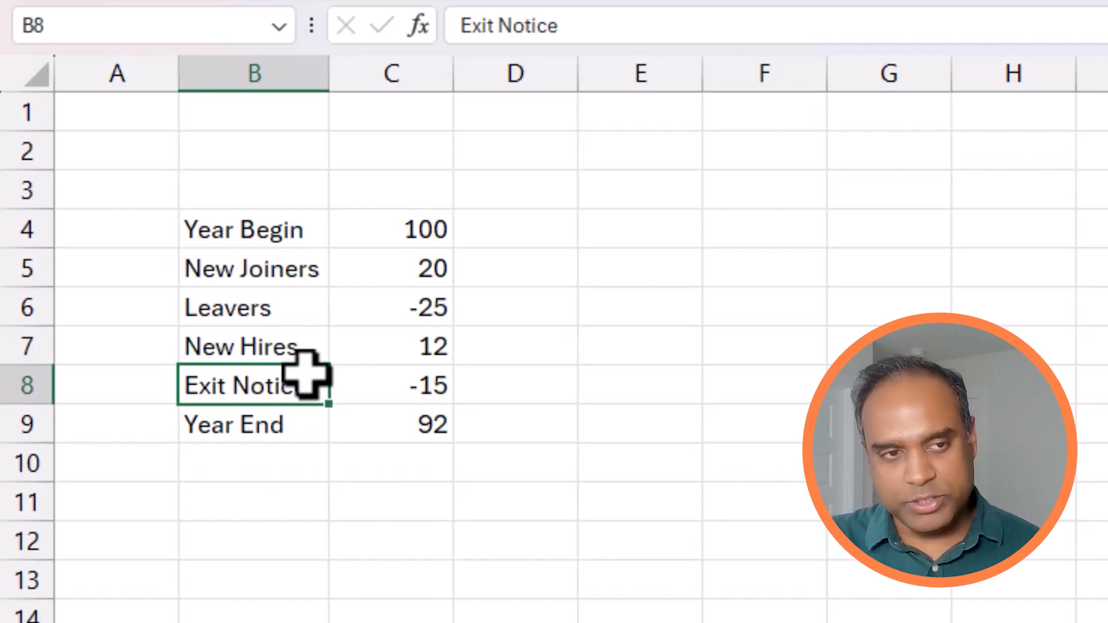
- Insert a waterfall chart from the headcount data in B4:C9, Year Begin through Year End
click(385, 432)
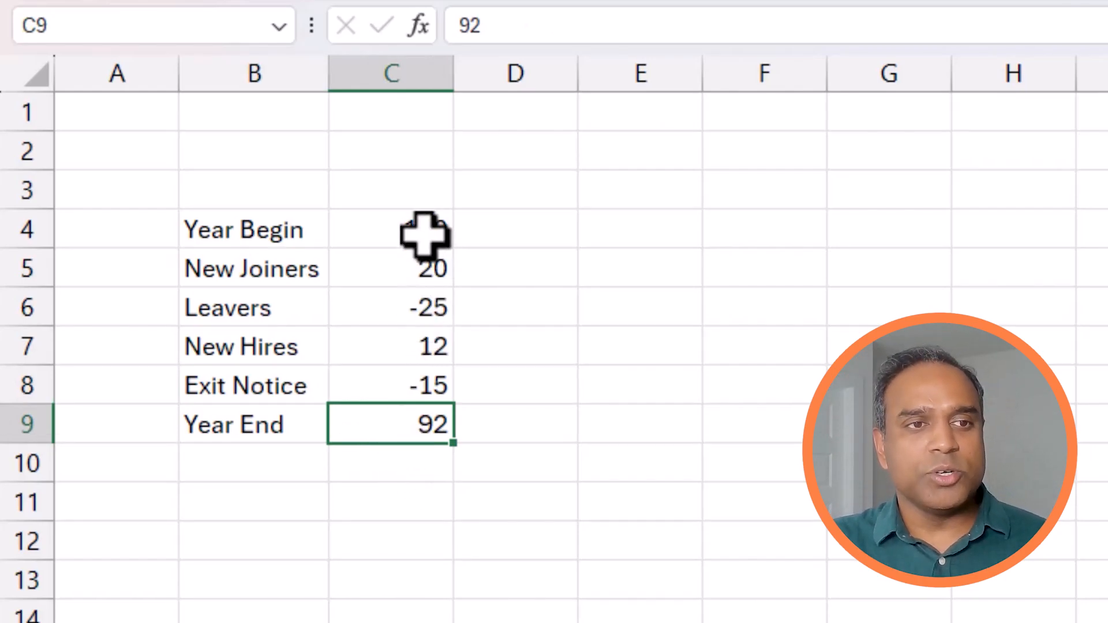
drag(302, 235, 351, 421)
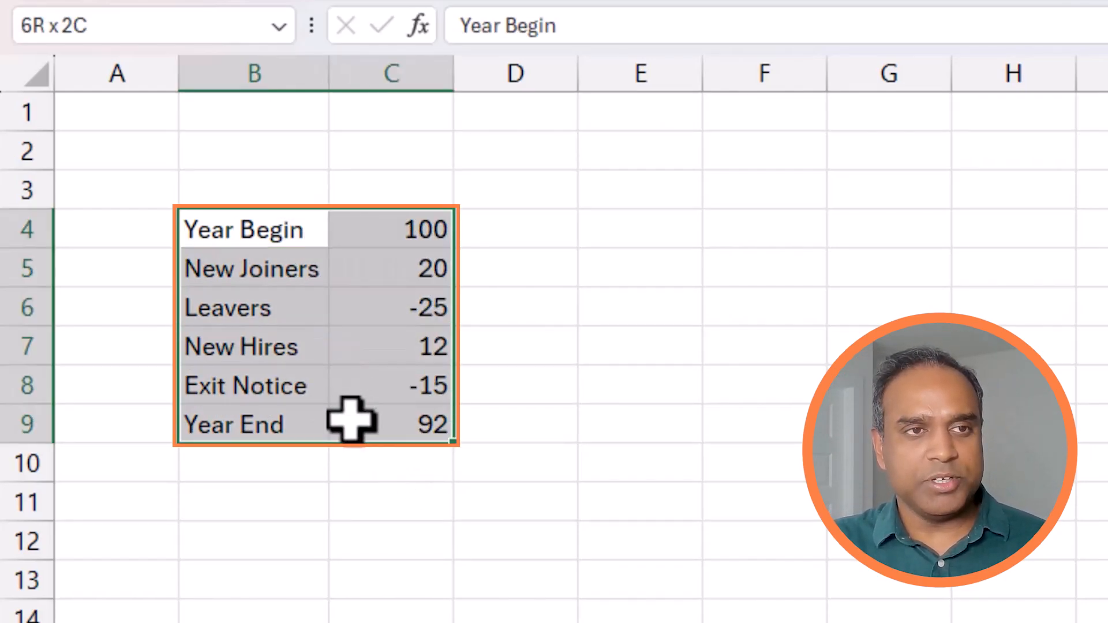
click(144, 16)
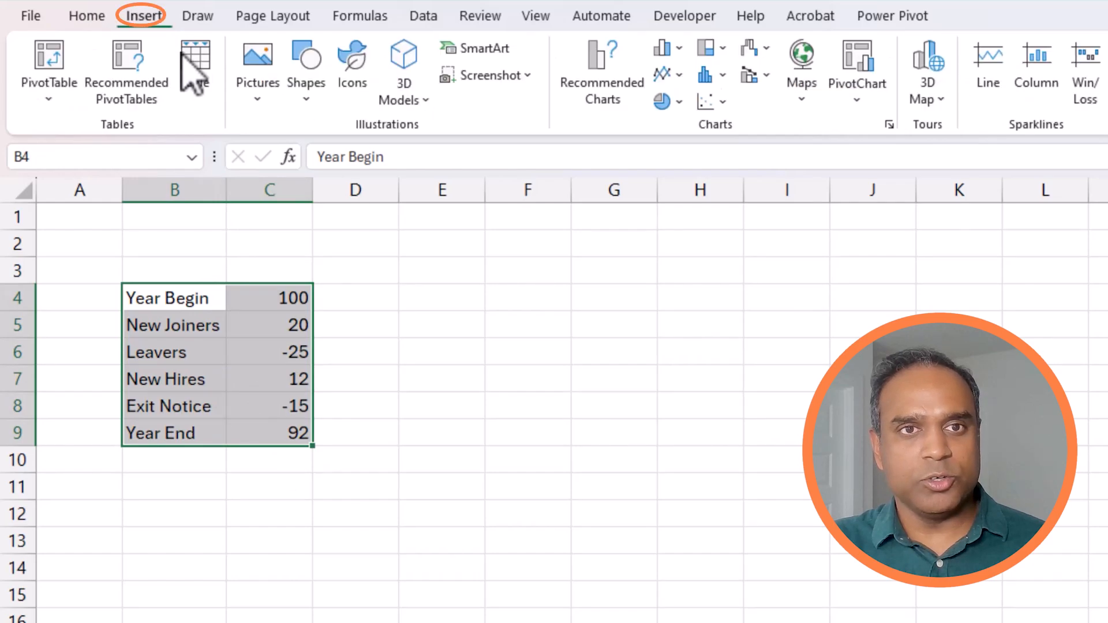
click(753, 49)
click(771, 135)
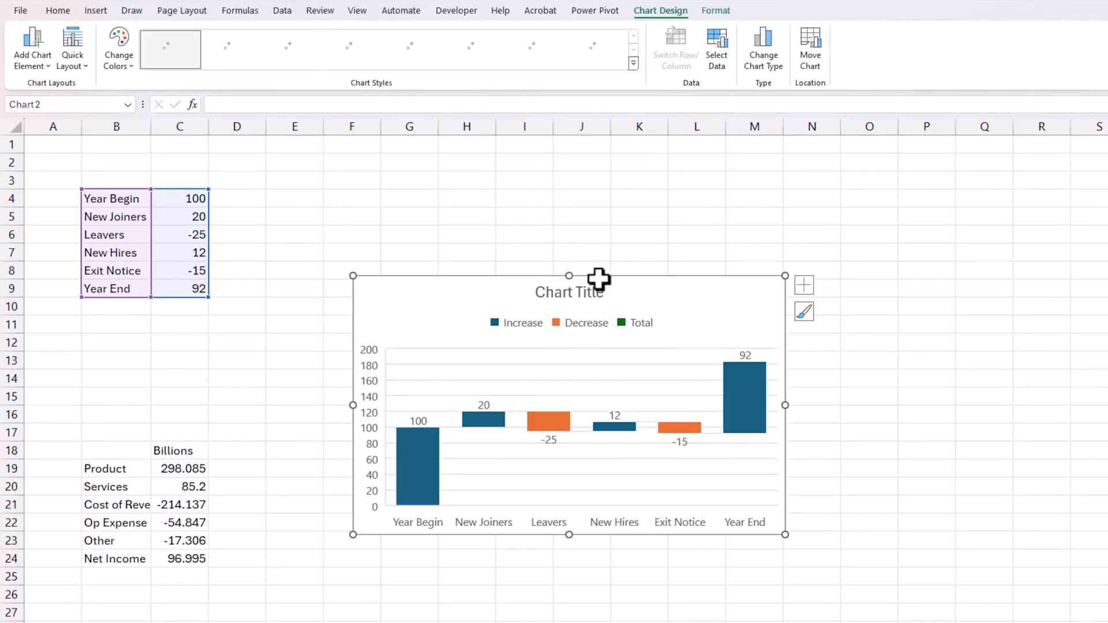
- Move the waterfall chart up beside the headcount data, with its upper edge at row 1
drag(598, 278, 562, 141)
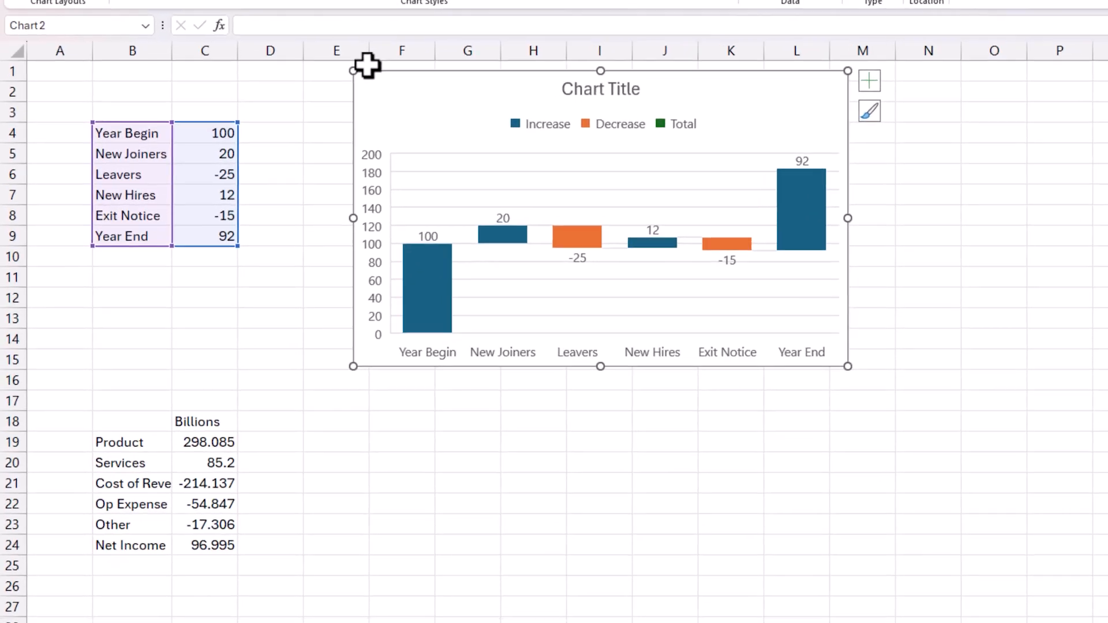
drag(316, 148, 309, 147)
drag(360, 64, 353, 63)
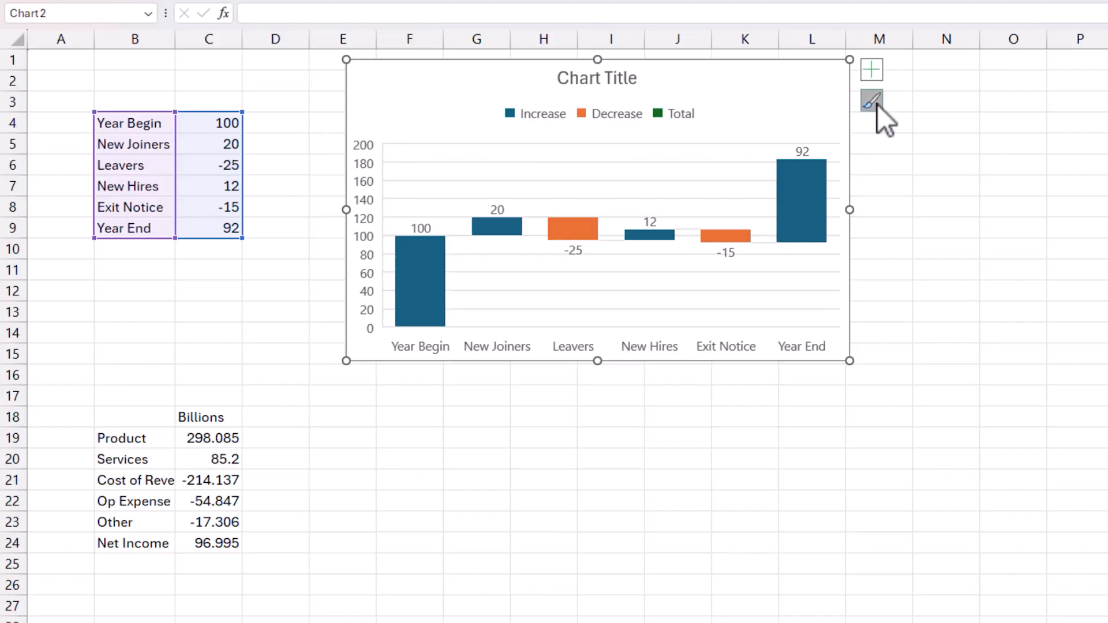
click(877, 105)
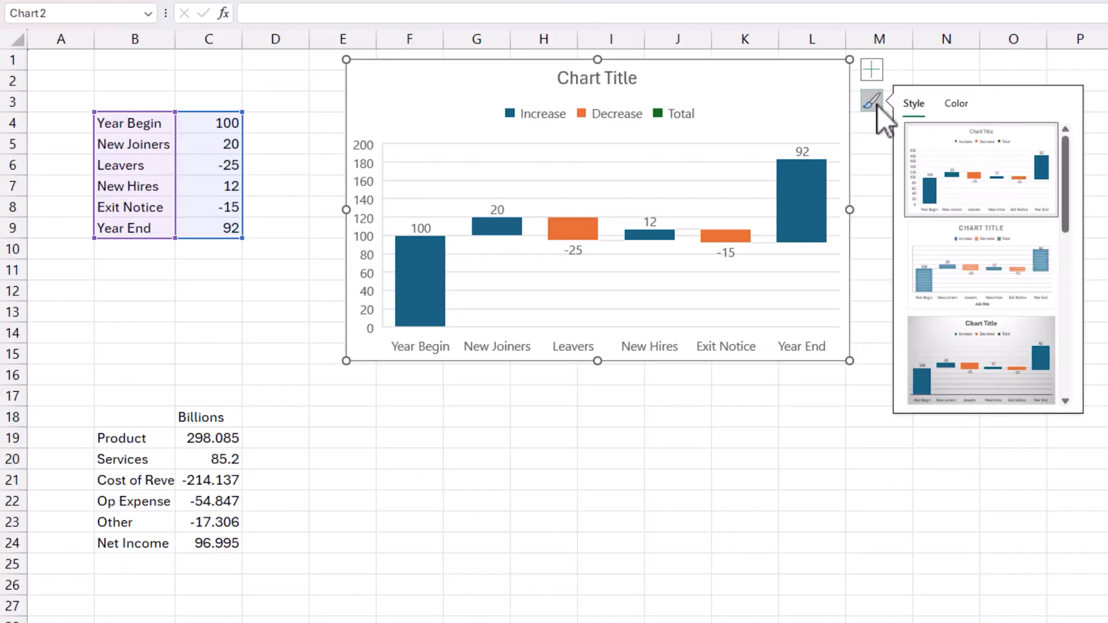
click(956, 104)
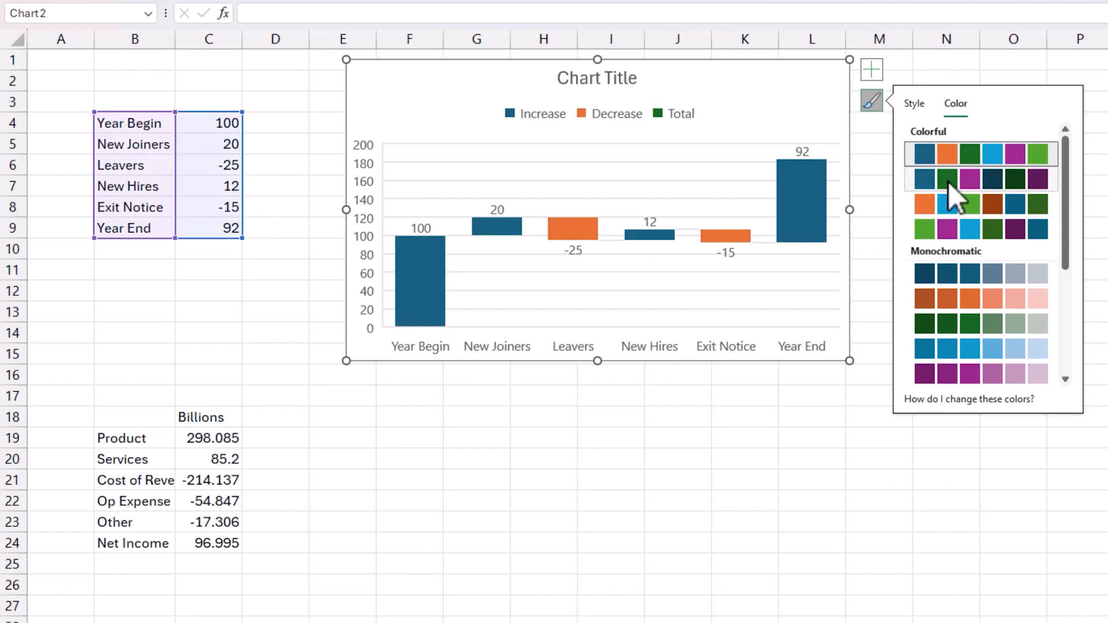
click(548, 296)
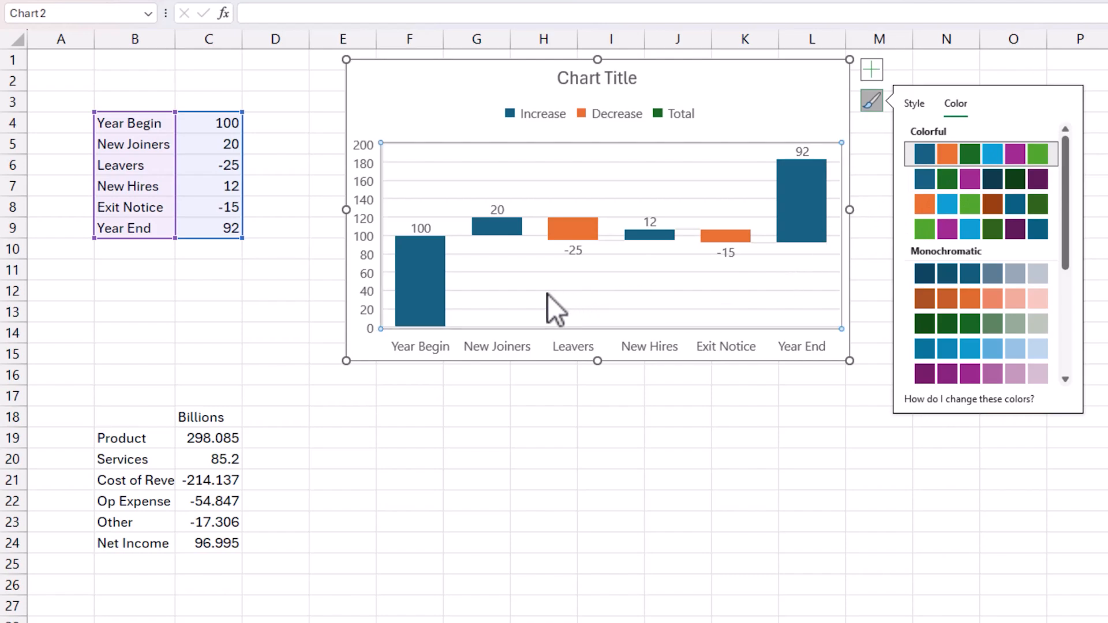
click(871, 103)
- Set only the Year Begin data point as a total in the waterfall chart
mouse_move(418, 303)
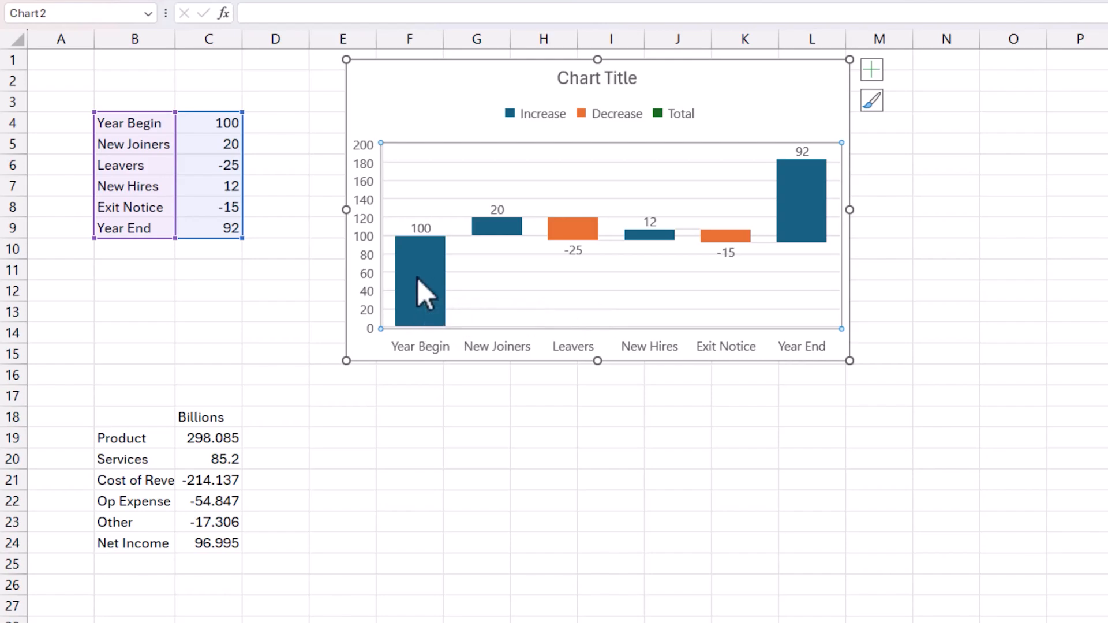
click(418, 278)
right_click(427, 270)
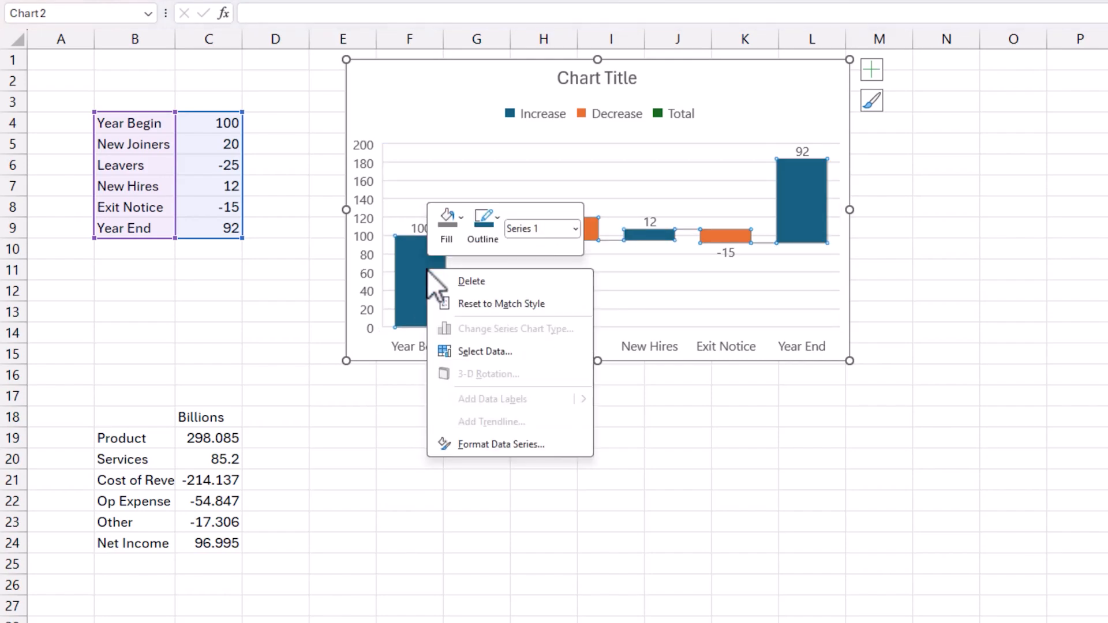
click(410, 275)
click(410, 274)
right_click(411, 275)
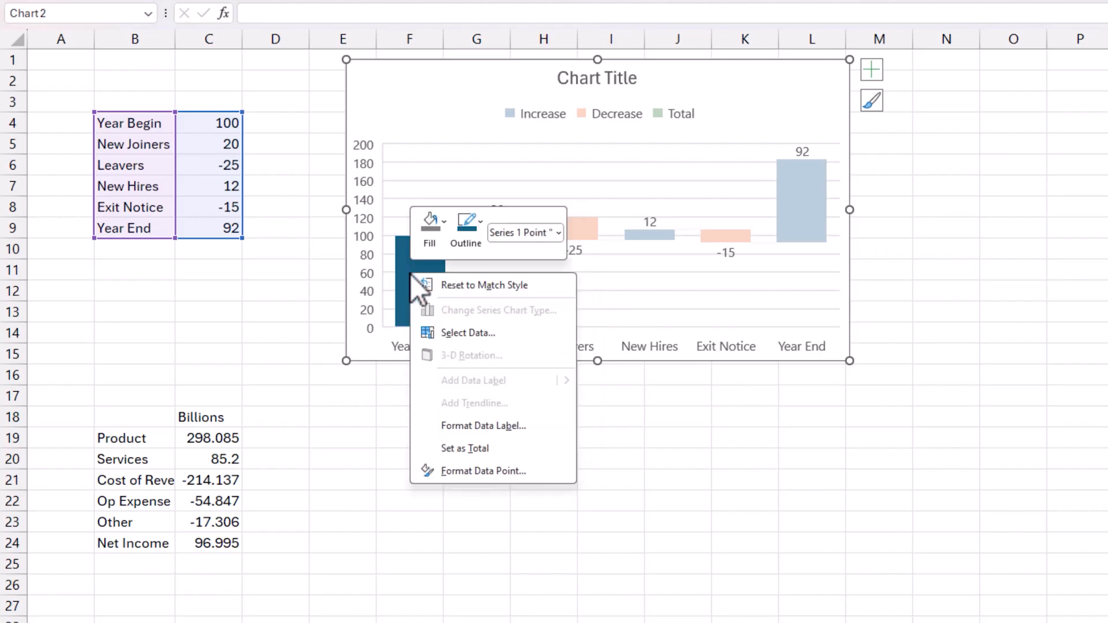
click(494, 475)
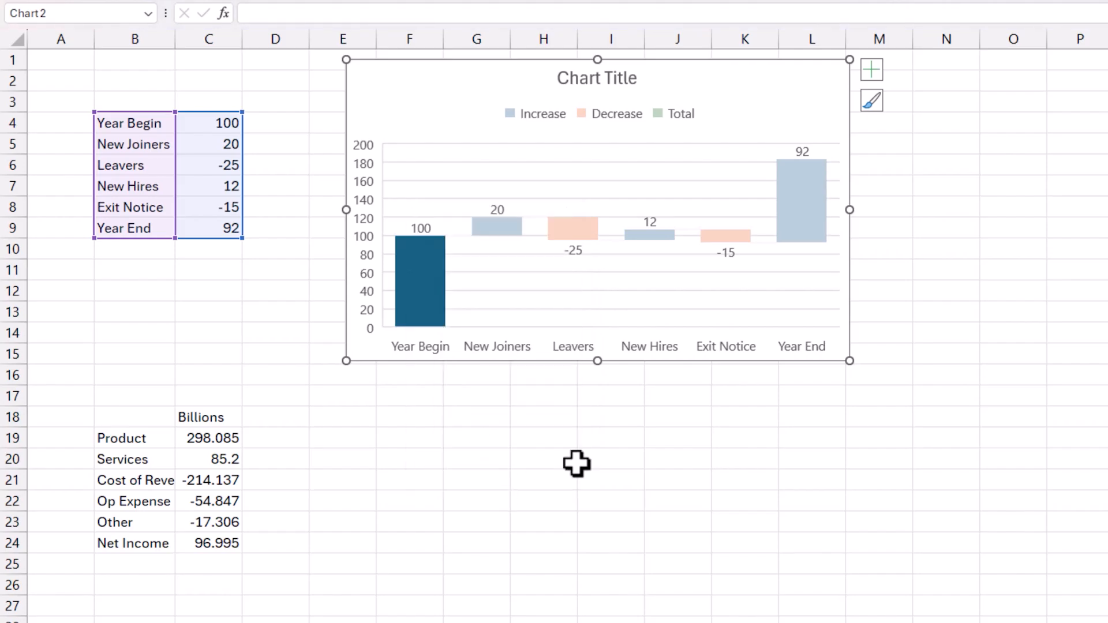
click(943, 166)
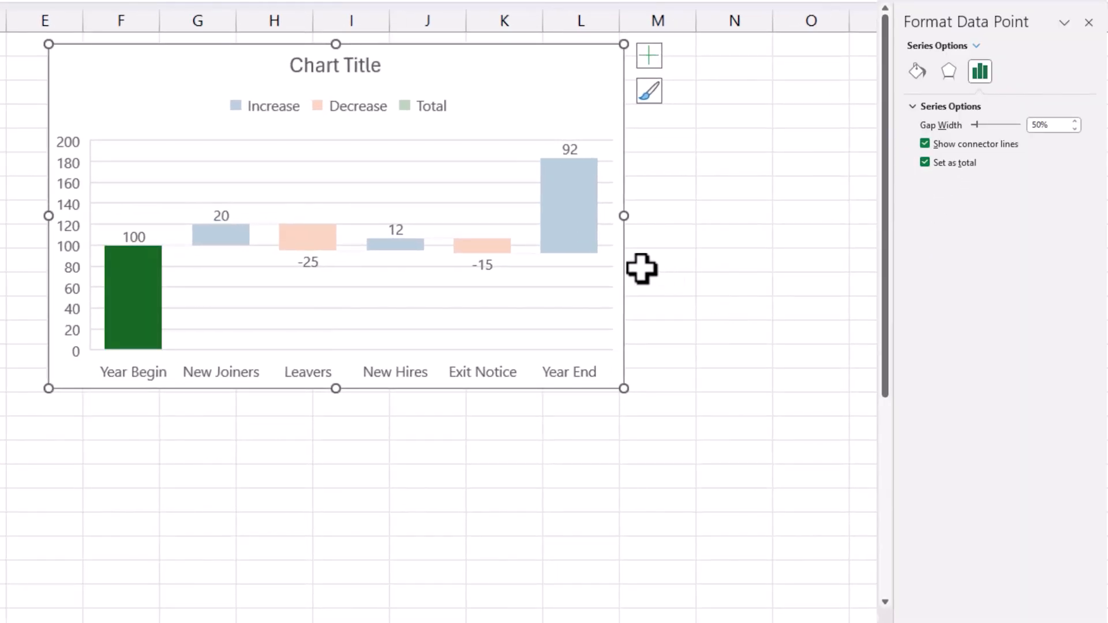
- Set the Year End data point as a total and deselect the chart
click(579, 185)
right_click(579, 186)
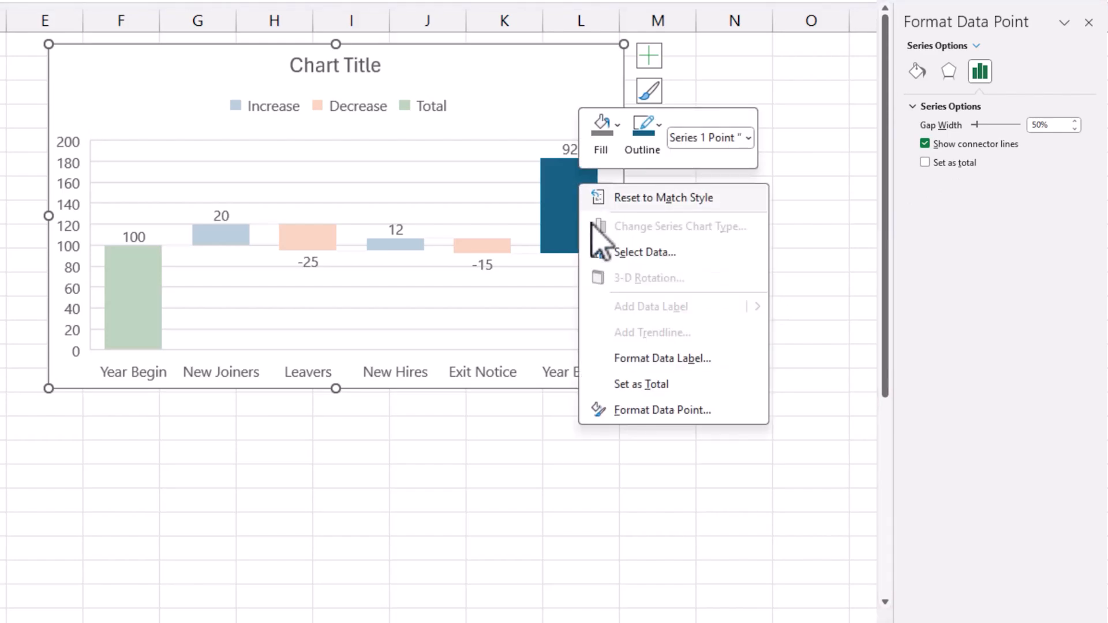
click(644, 409)
click(927, 163)
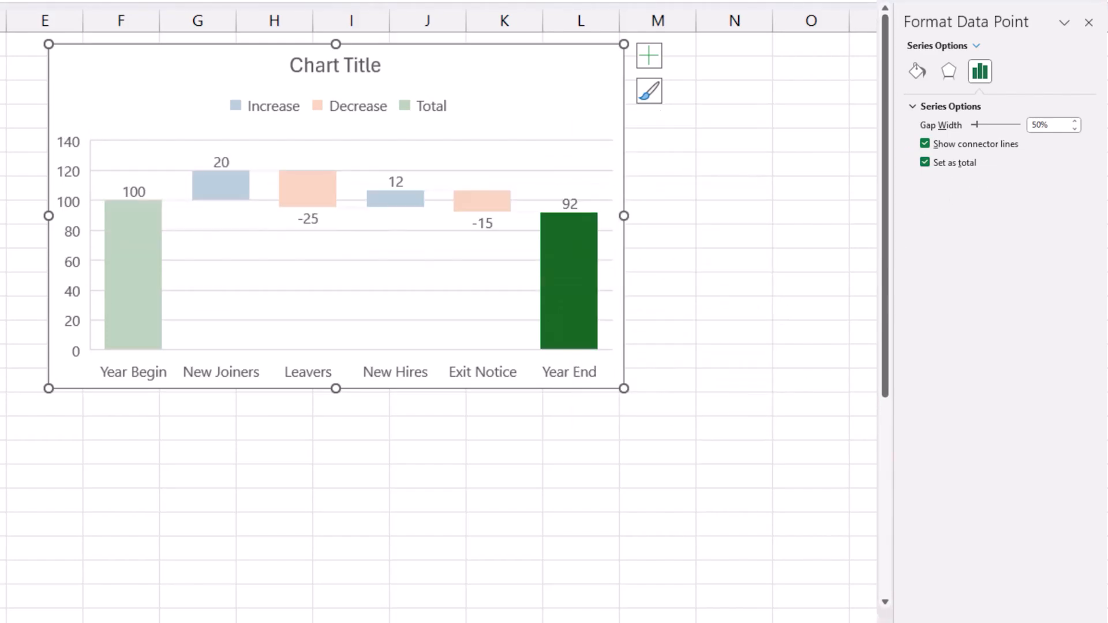
click(787, 354)
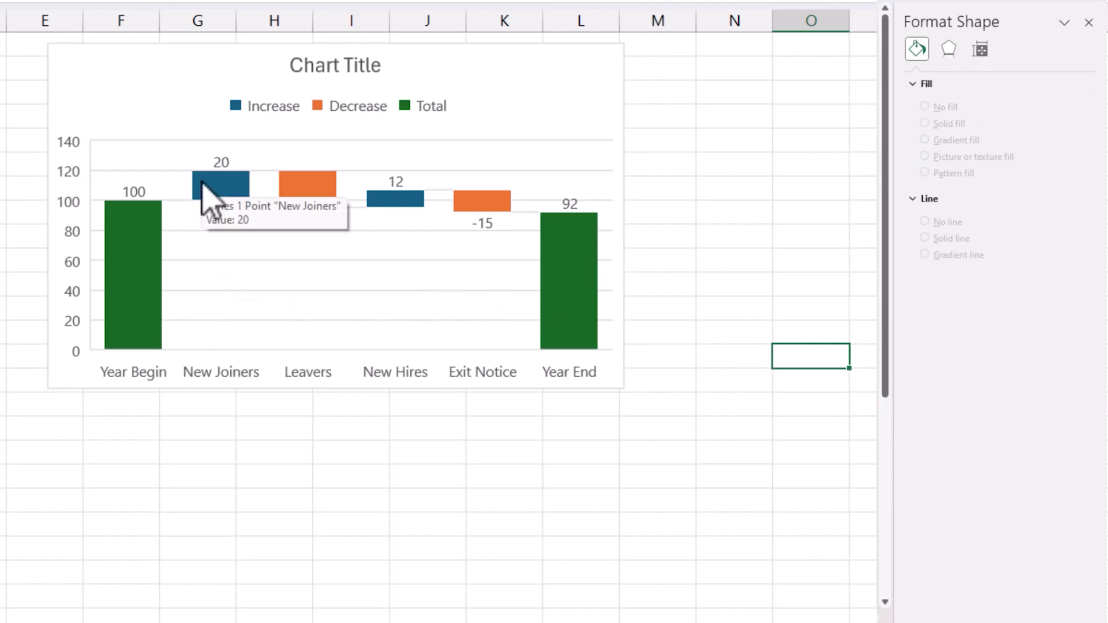
- Give the whole data series, with connector lines shown, a solid gray border 0.25 pt wide
click(233, 191)
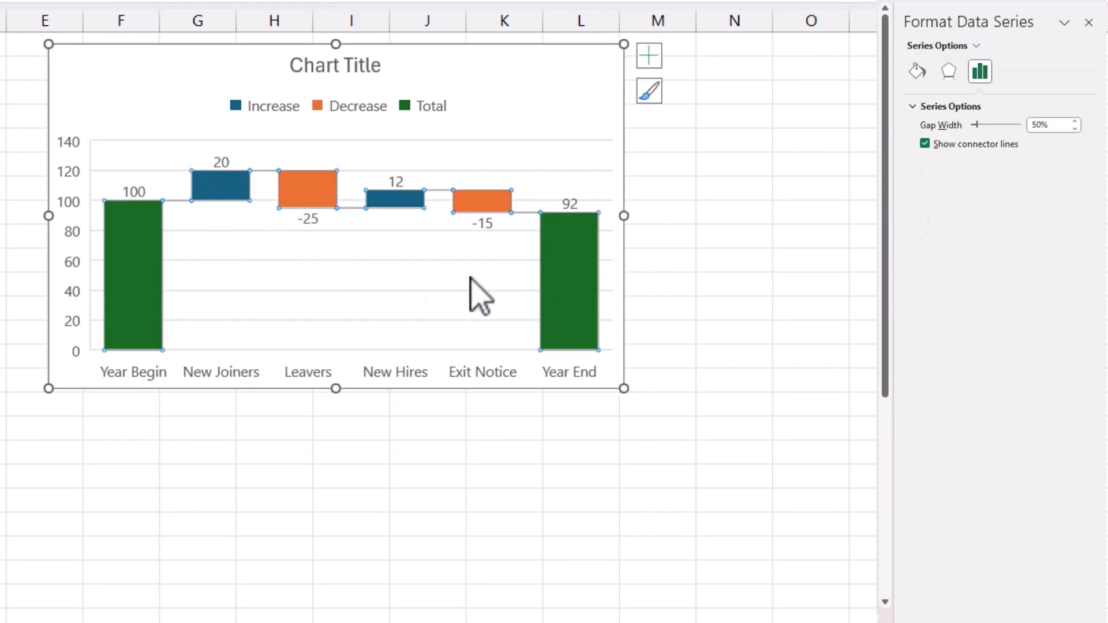
click(962, 144)
click(962, 144)
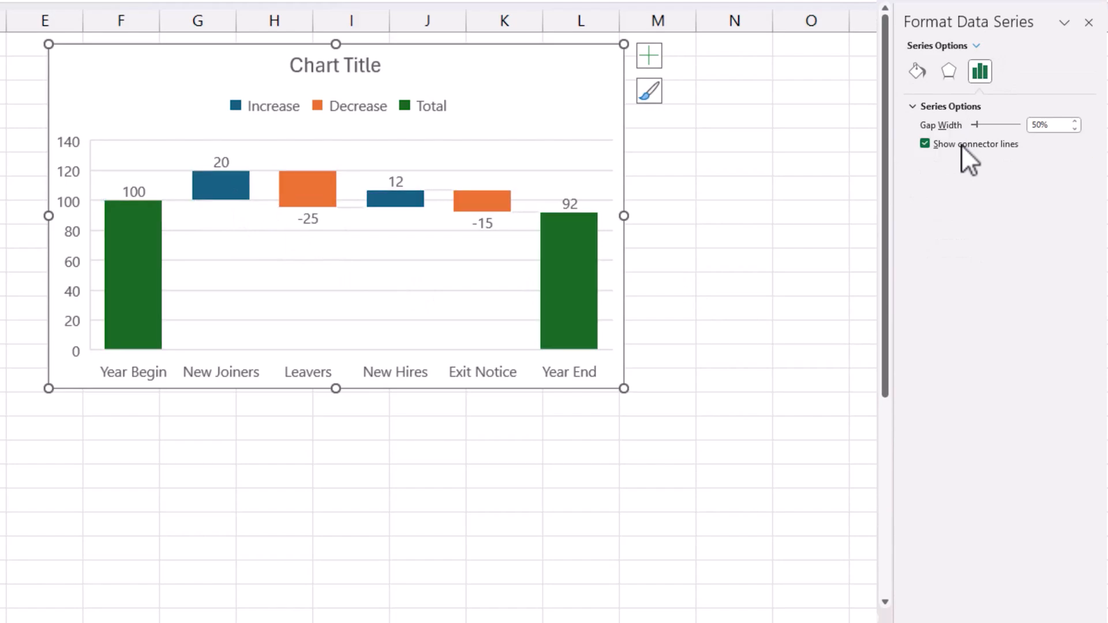
click(925, 82)
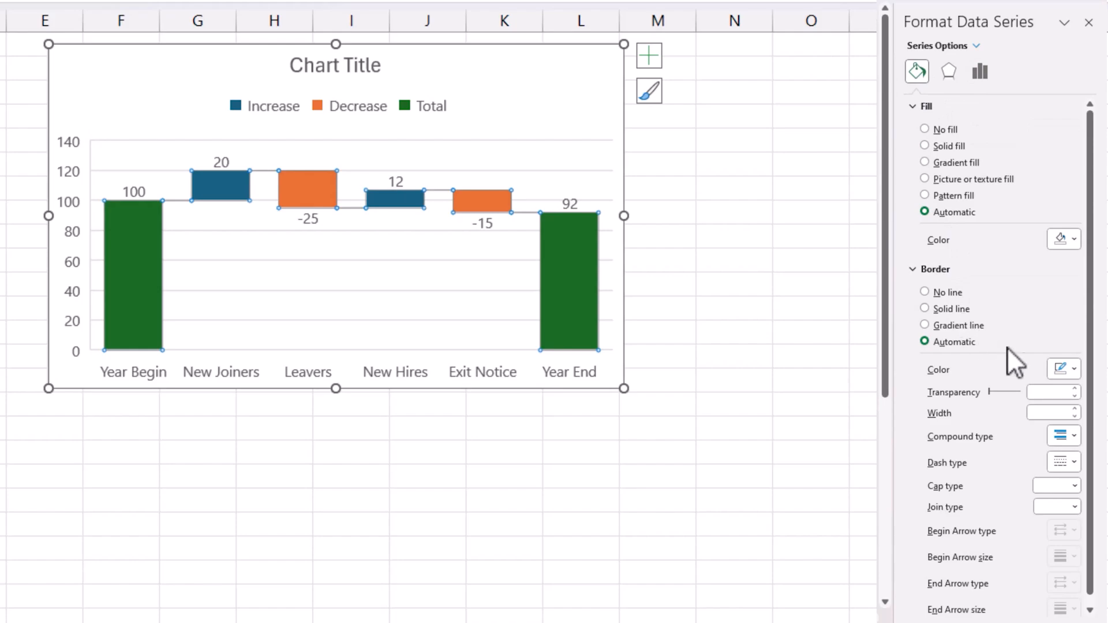
click(1065, 369)
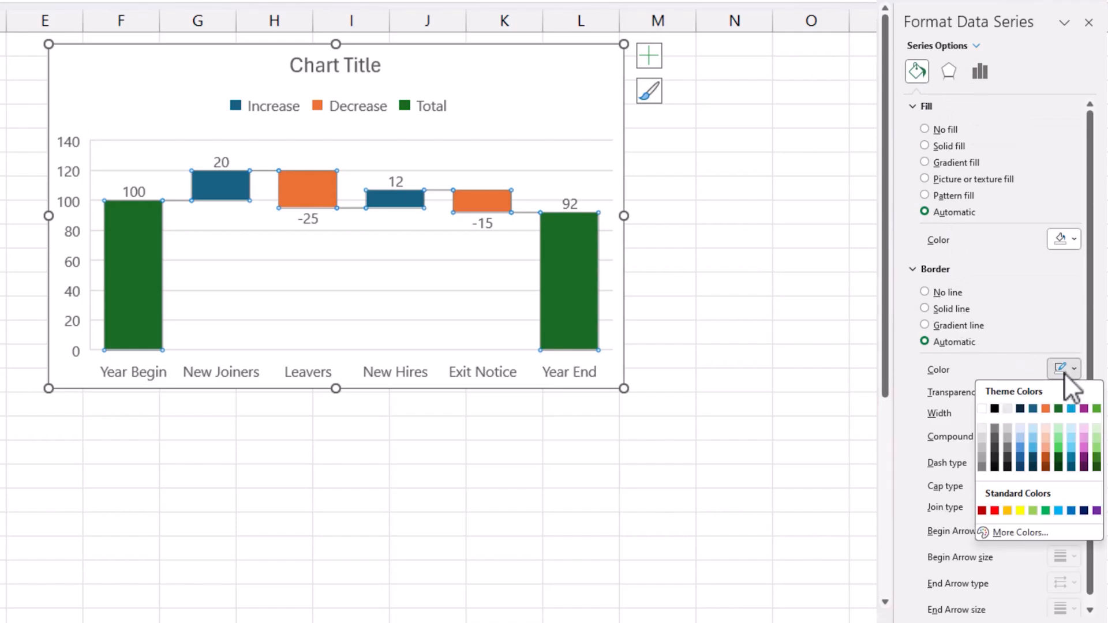
click(993, 429)
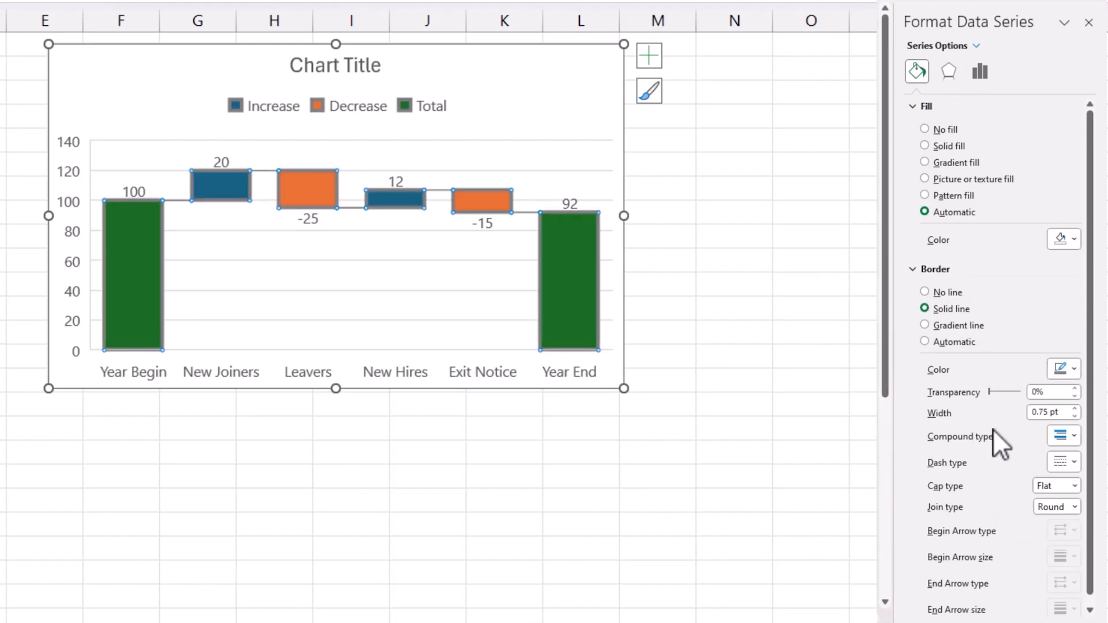
click(1075, 416)
click(1075, 416)
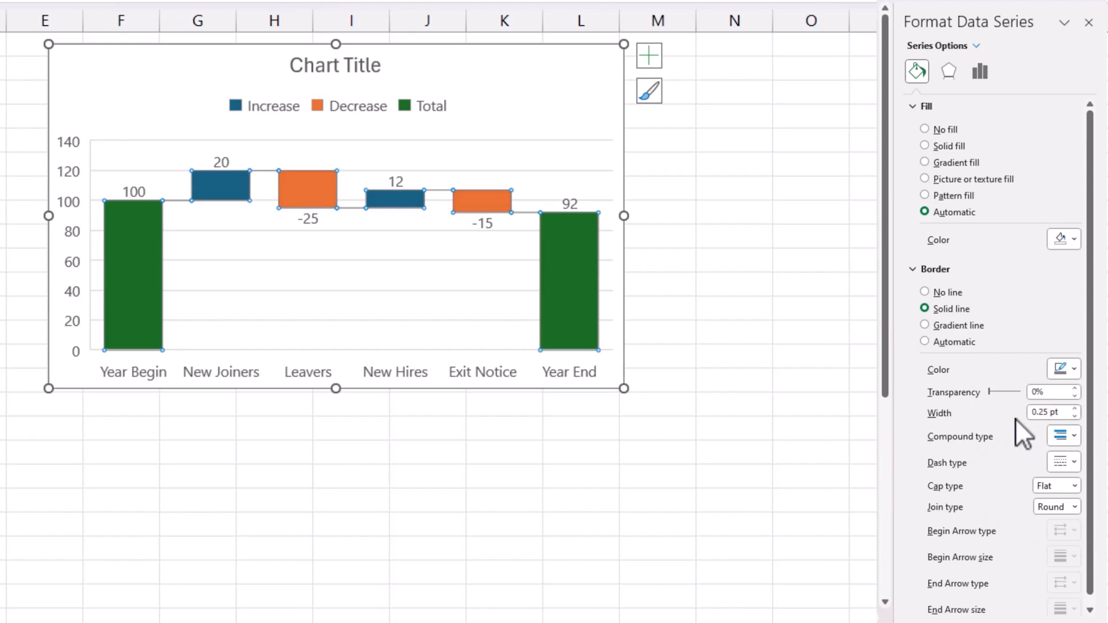
click(861, 614)
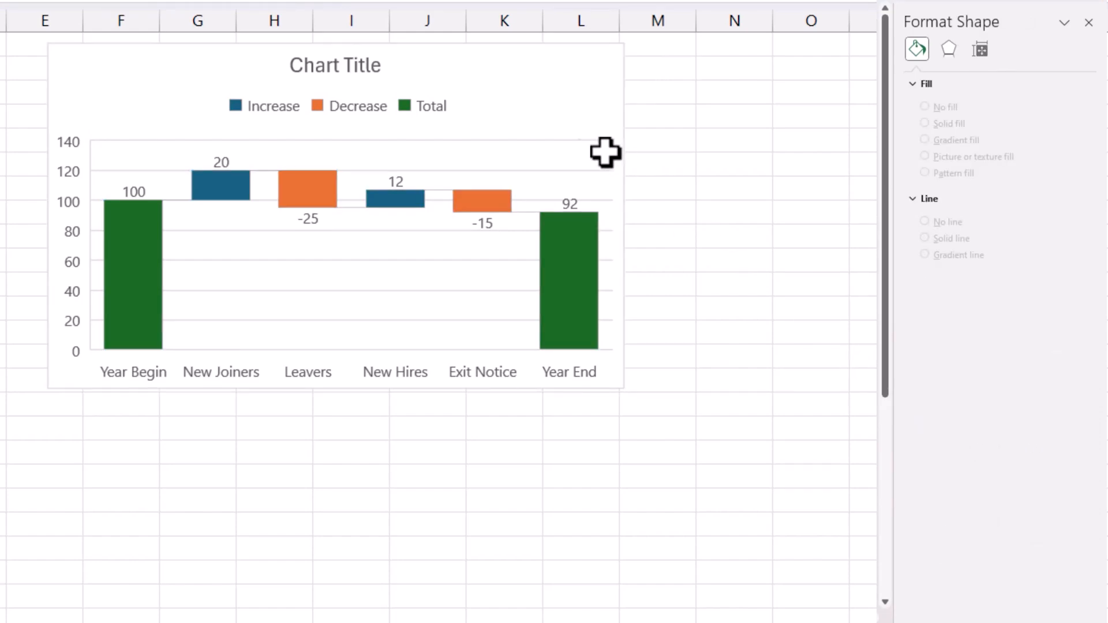
- Remove the major horizontal gridlines from the waterfall chart
right_click(549, 171)
click(635, 318)
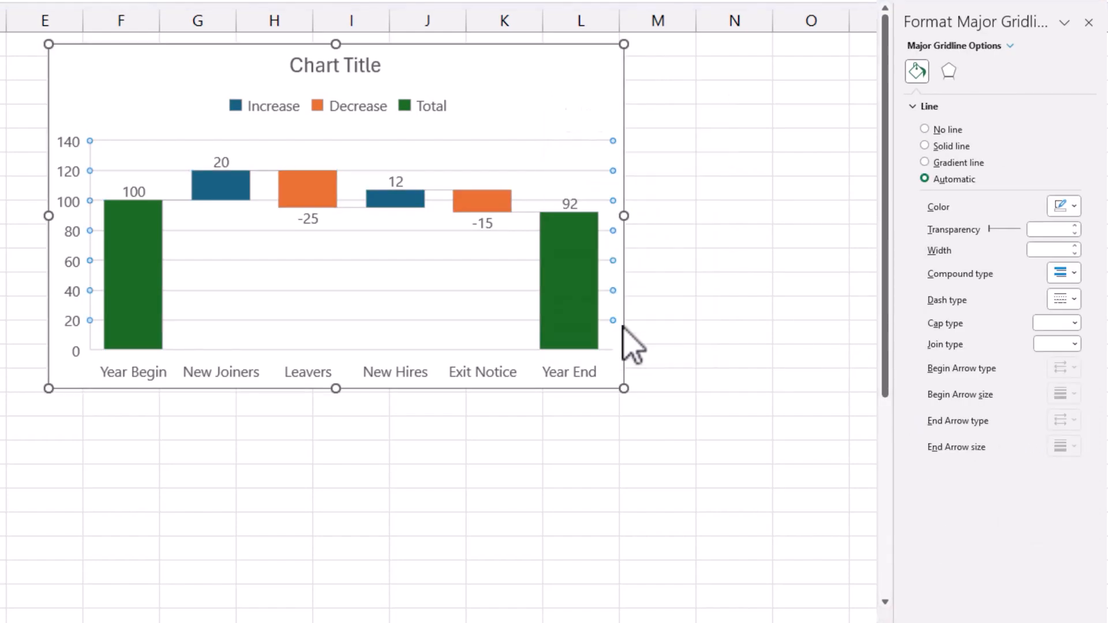
click(806, 379)
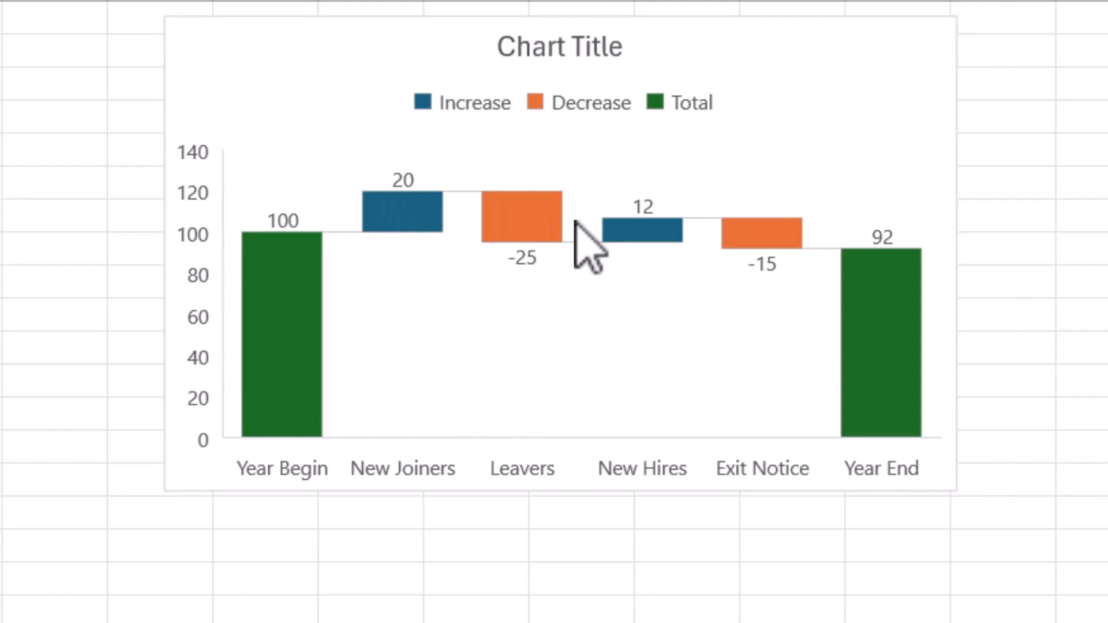
- Set the gap width of the waterfall series to 80%
mouse_move(275, 259)
mouse_move(402, 184)
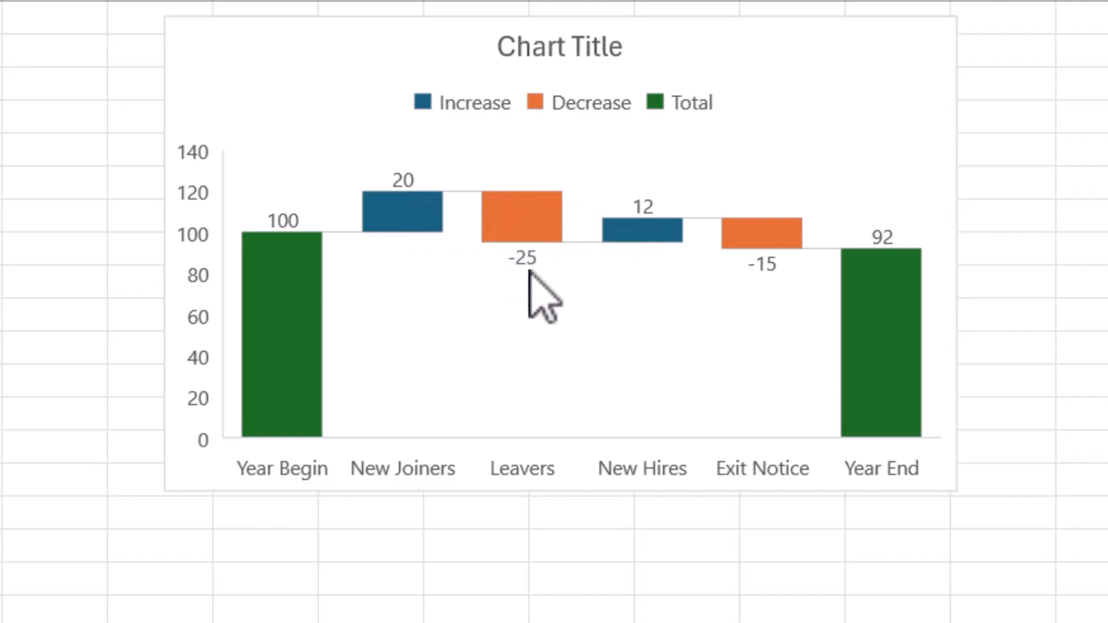
mouse_move(528, 267)
mouse_move(617, 254)
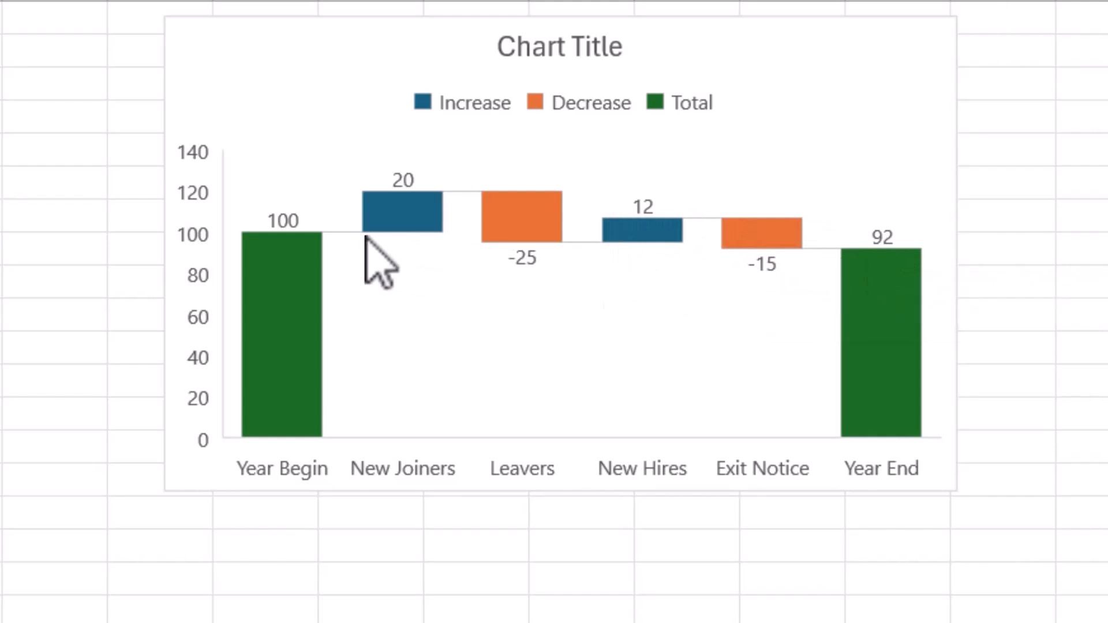
click(341, 236)
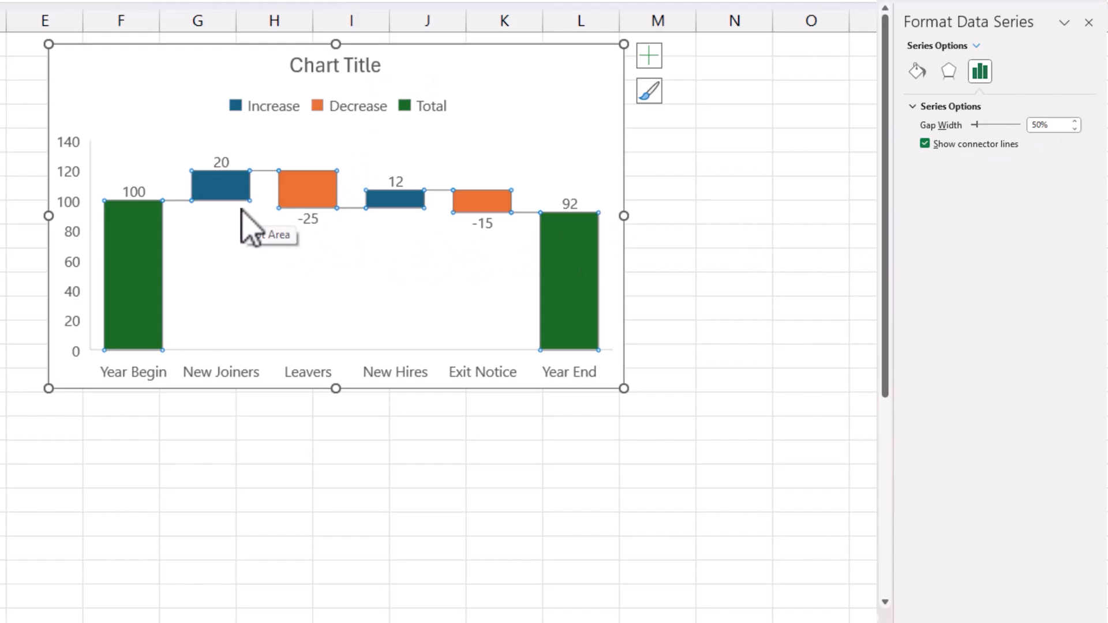
drag(978, 127, 991, 127)
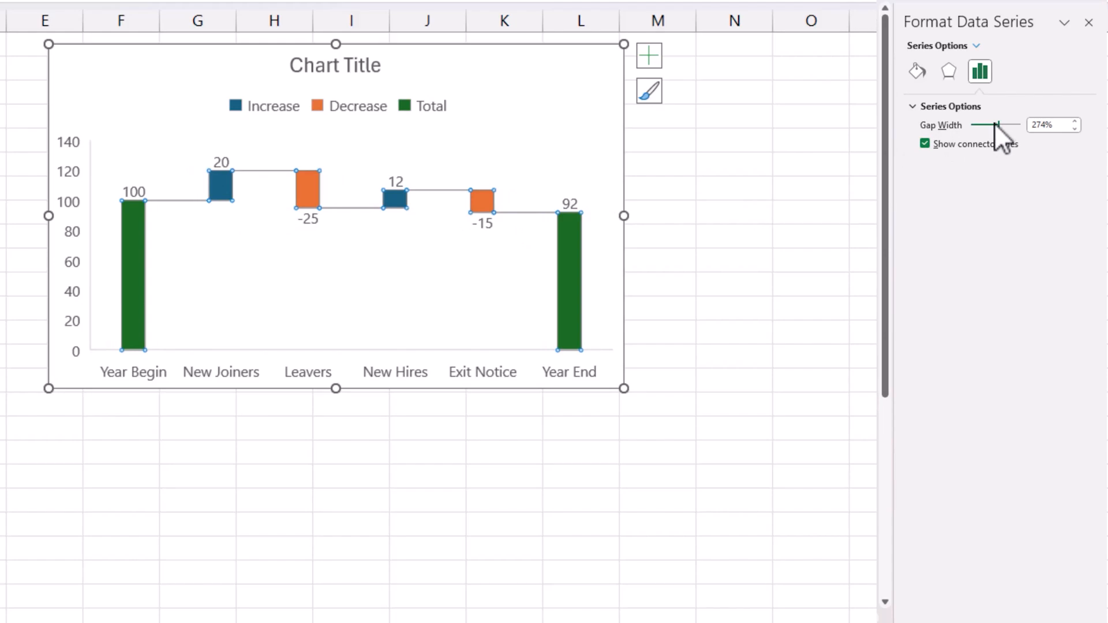
drag(996, 125, 968, 127)
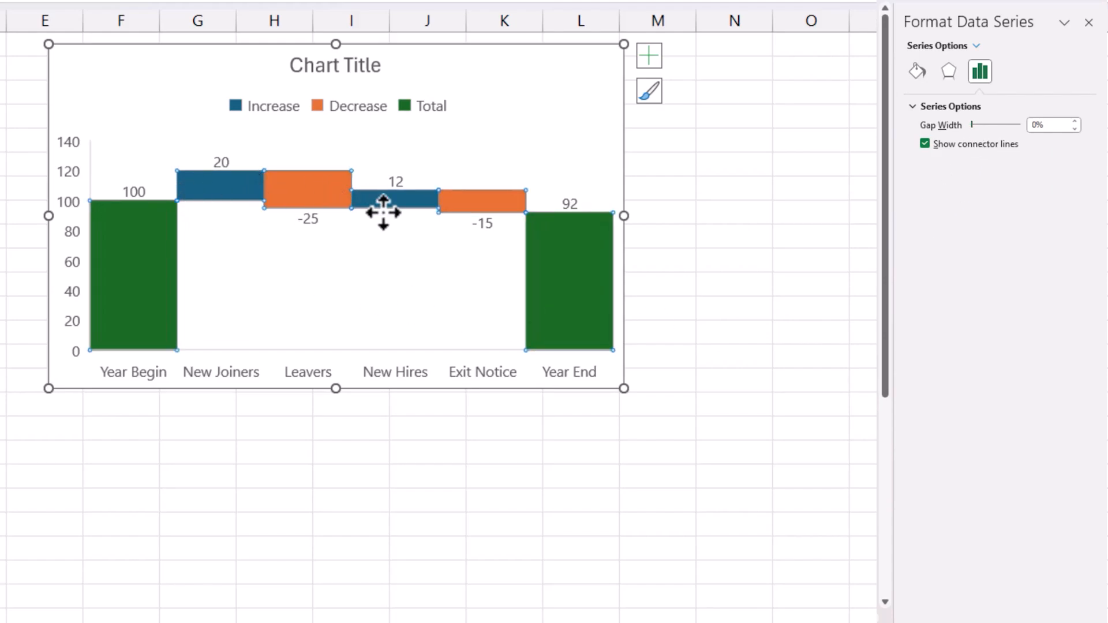
drag(985, 122, 992, 125)
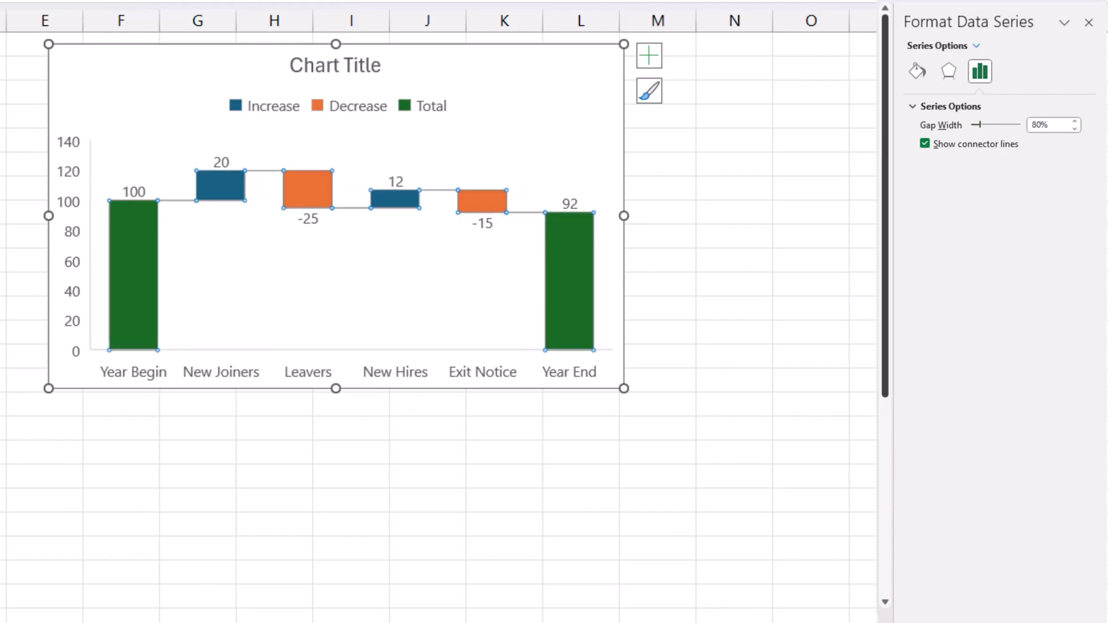
- Reduce the font size of the chart's category axis labels to 8
click(354, 161)
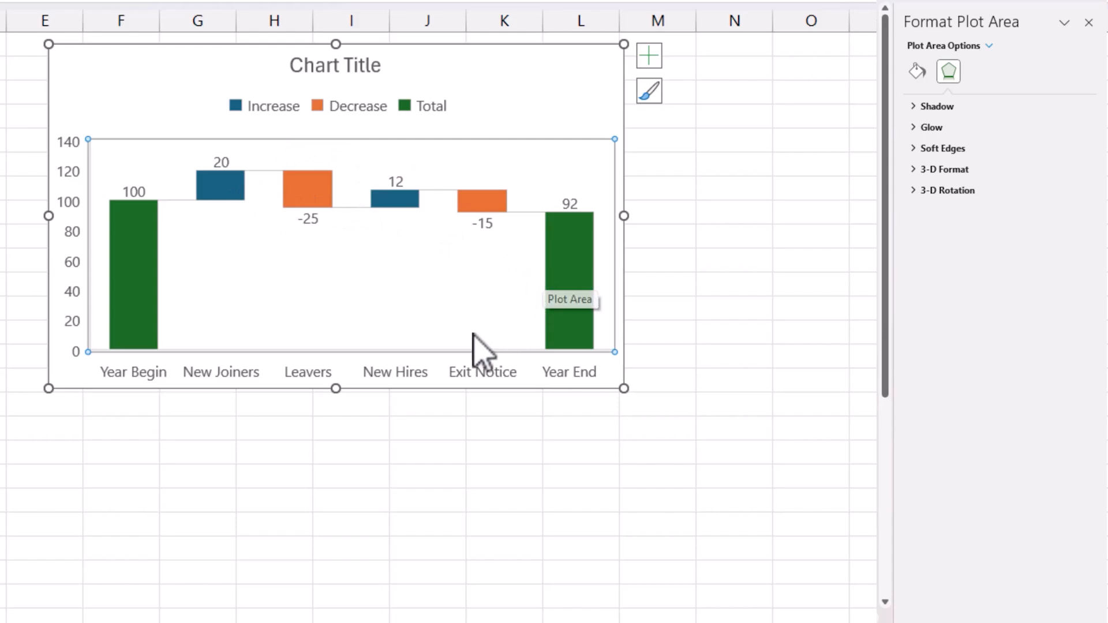
click(411, 372)
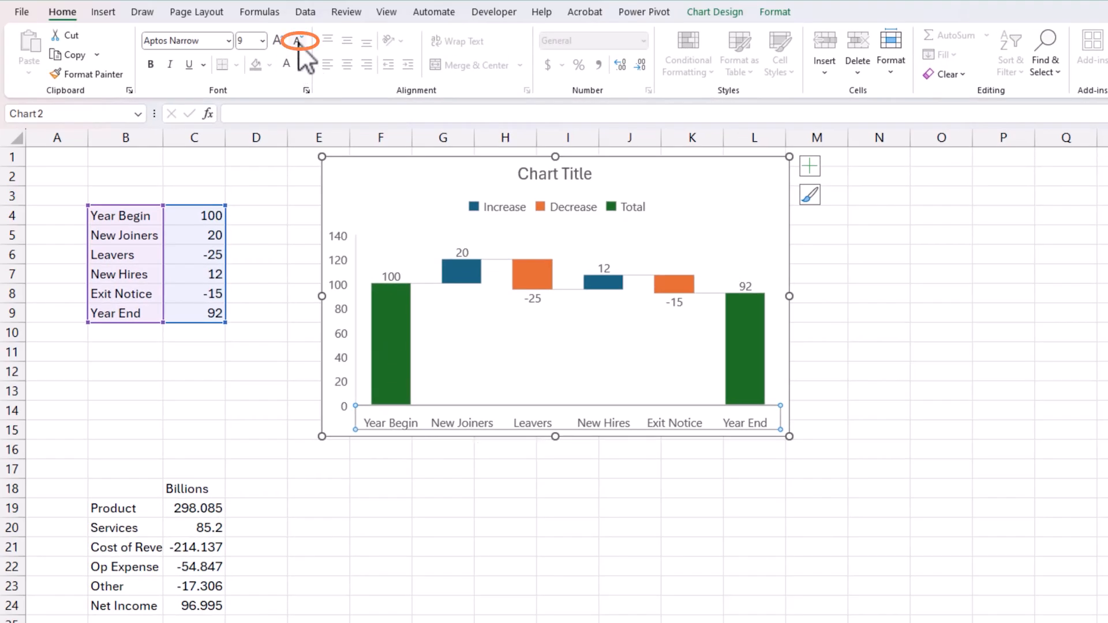
click(298, 42)
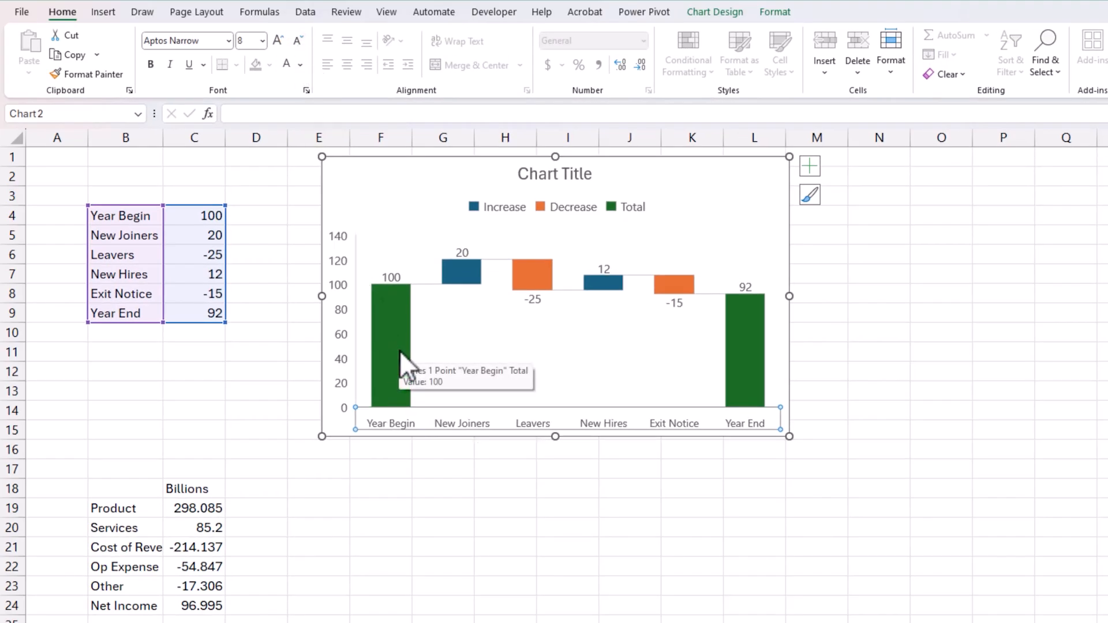
- Replace the chart's placeholder title with "Employee Headcount change in Year"
click(566, 176)
click(569, 175)
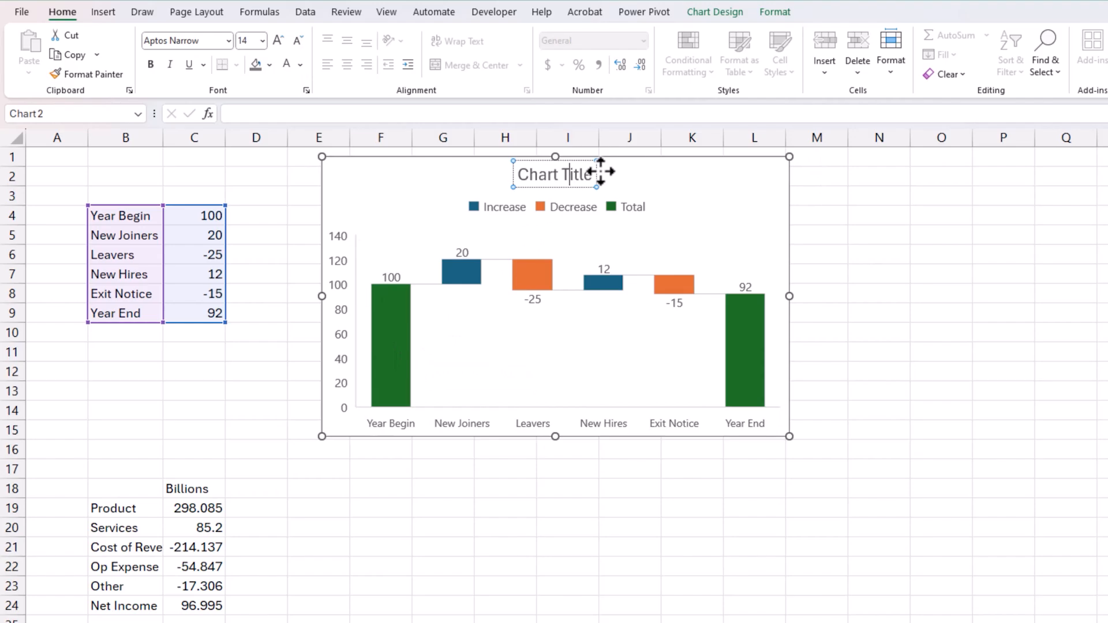
key(ctrl+a)
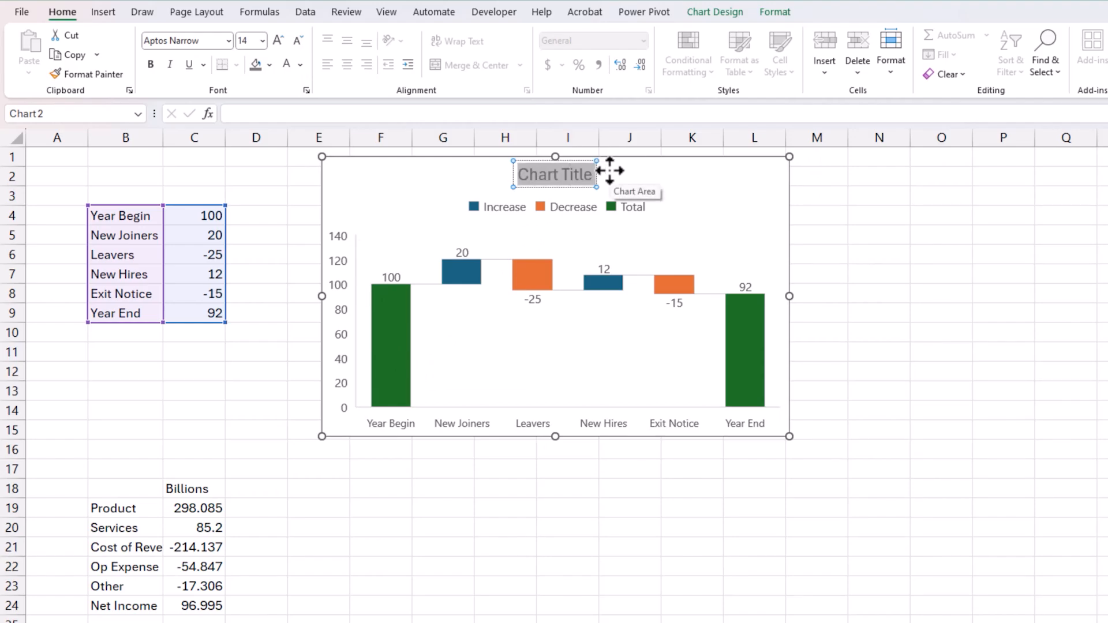
text(Employee He)
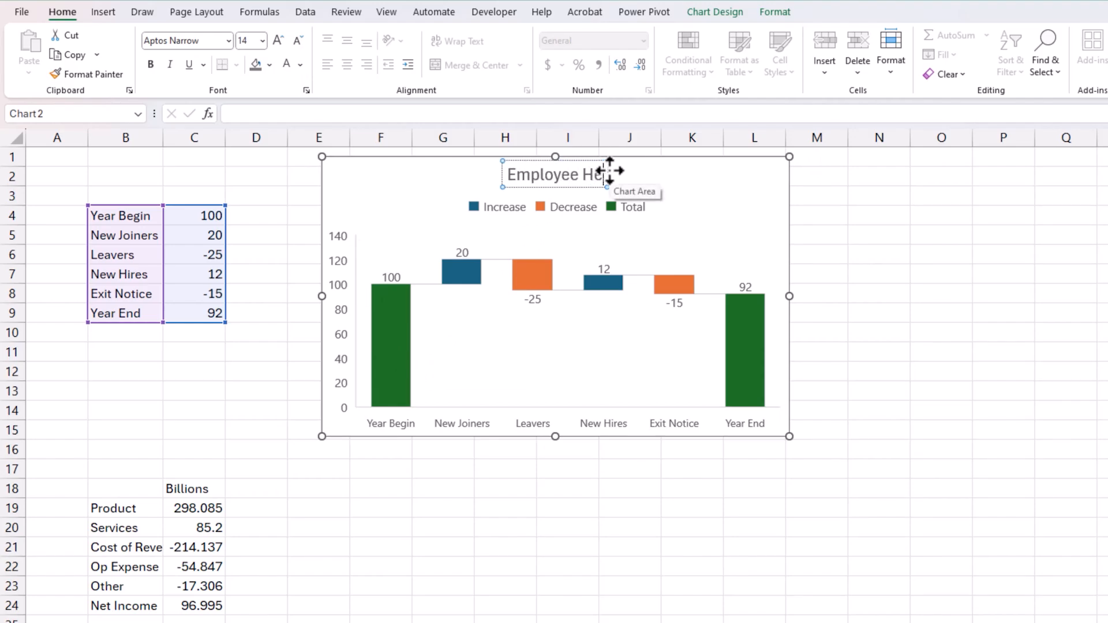
text(adcount Change)
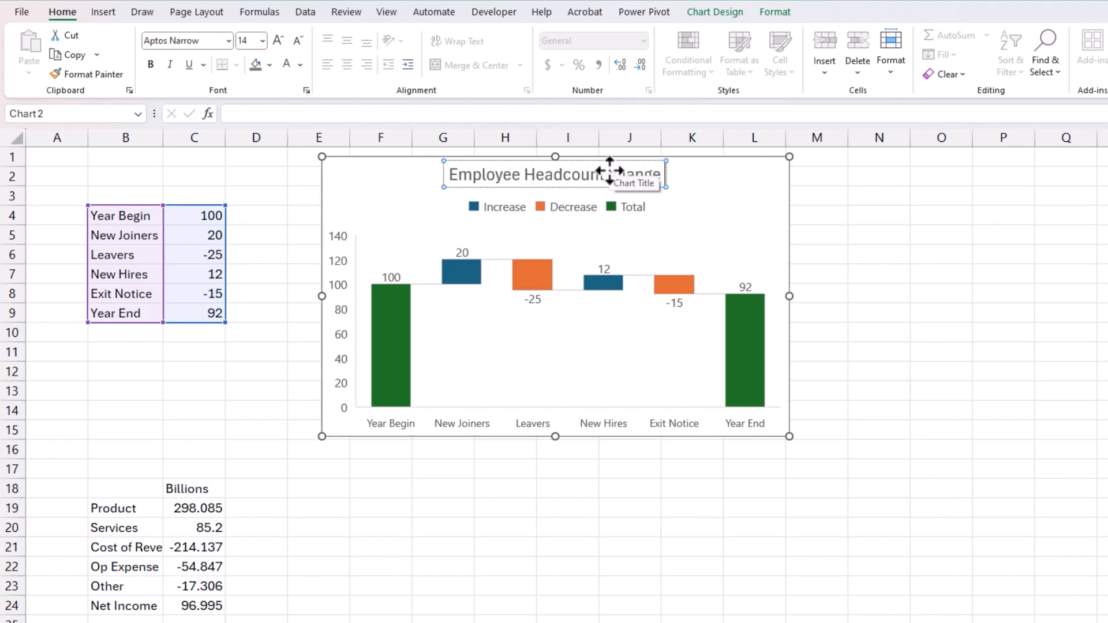
text( in Year)
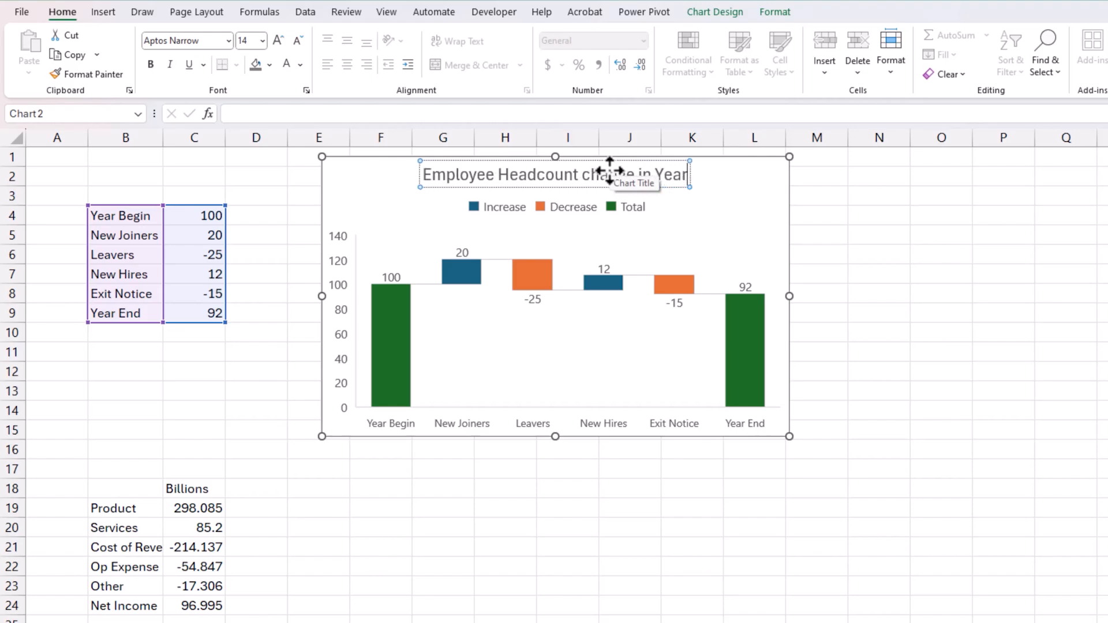
- Format the entire headcount chart title as white text on a gray background
key(ctrl+a)
click(286, 64)
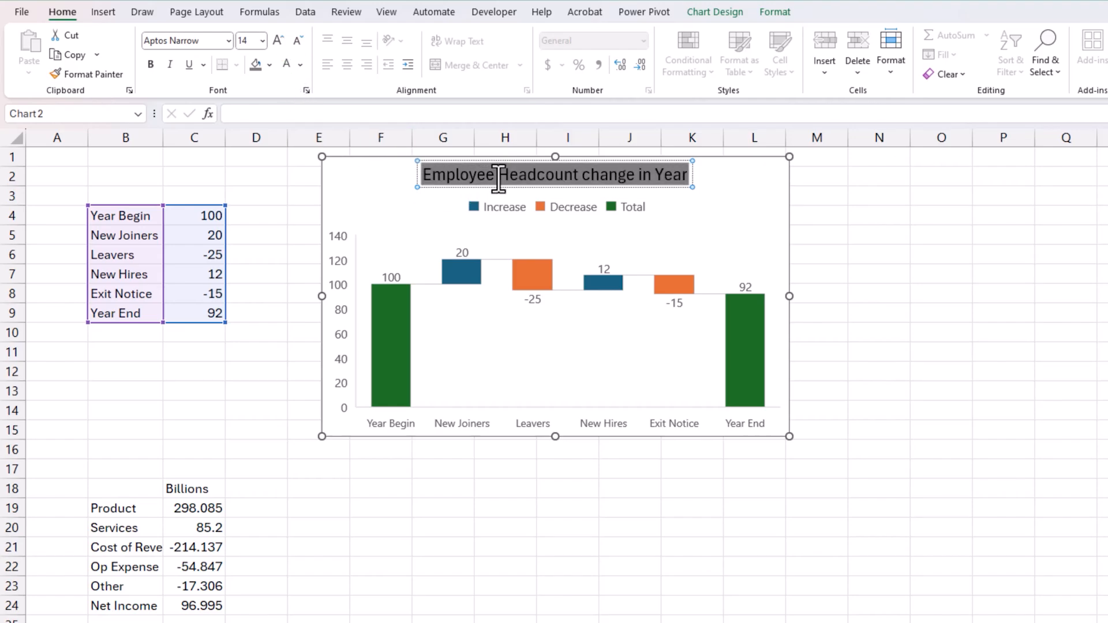
key(ctrl+z)
click(841, 255)
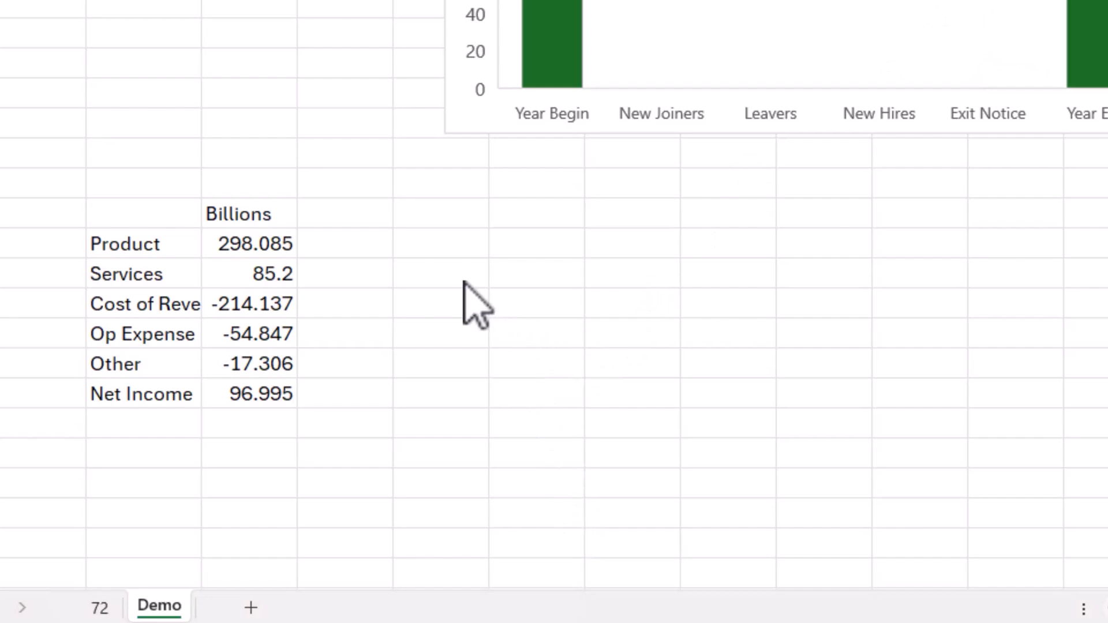
- Insert a waterfall chart from the Product to Net Income data in B19:C24 and place it directly below the headcount chart
drag(141, 249, 205, 392)
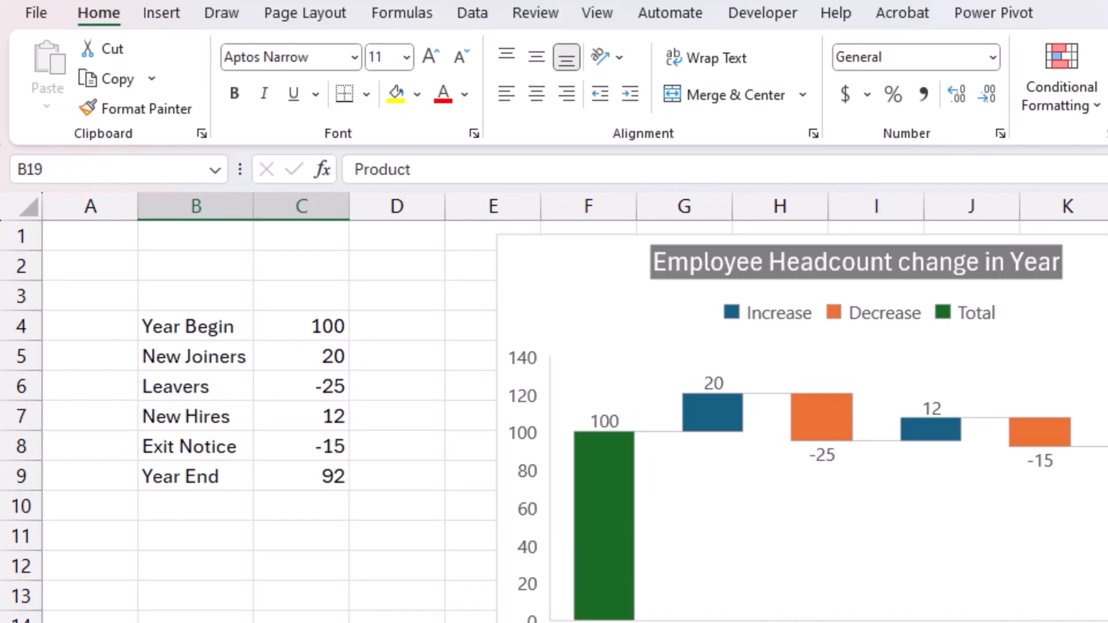
click(163, 13)
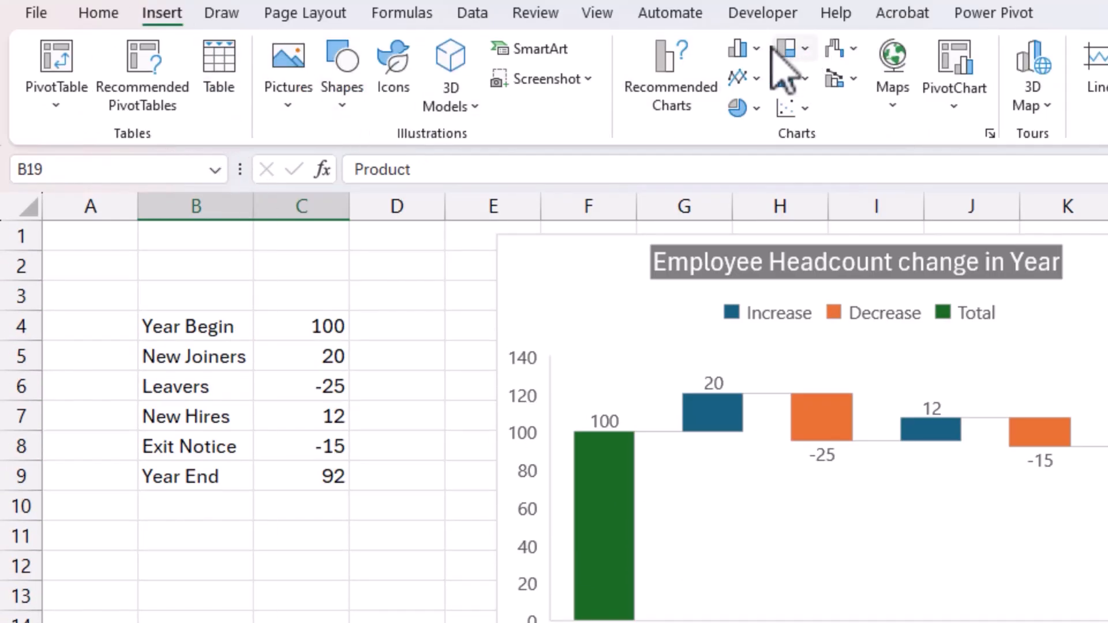
click(841, 50)
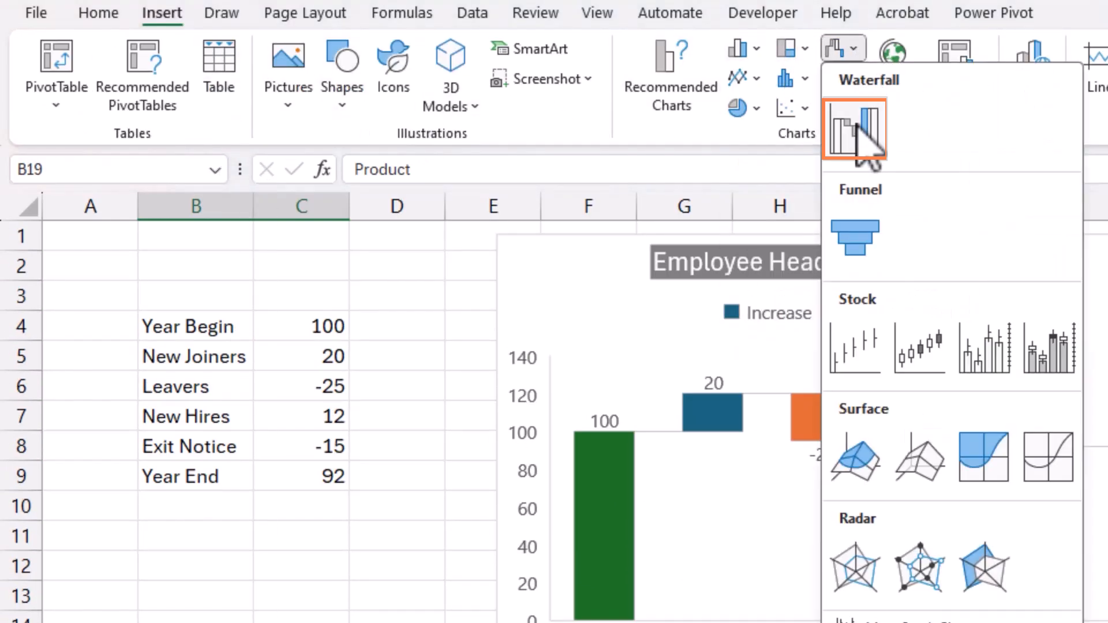
click(857, 133)
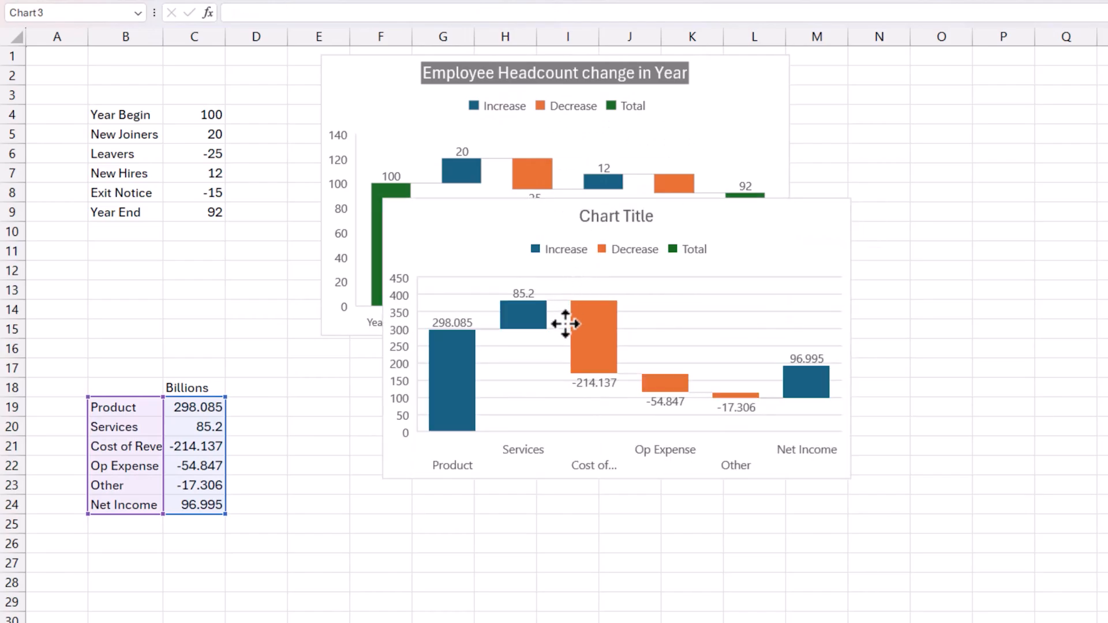
drag(565, 324, 534, 461)
drag(687, 337, 658, 352)
scroll(912, 307, down, 2)
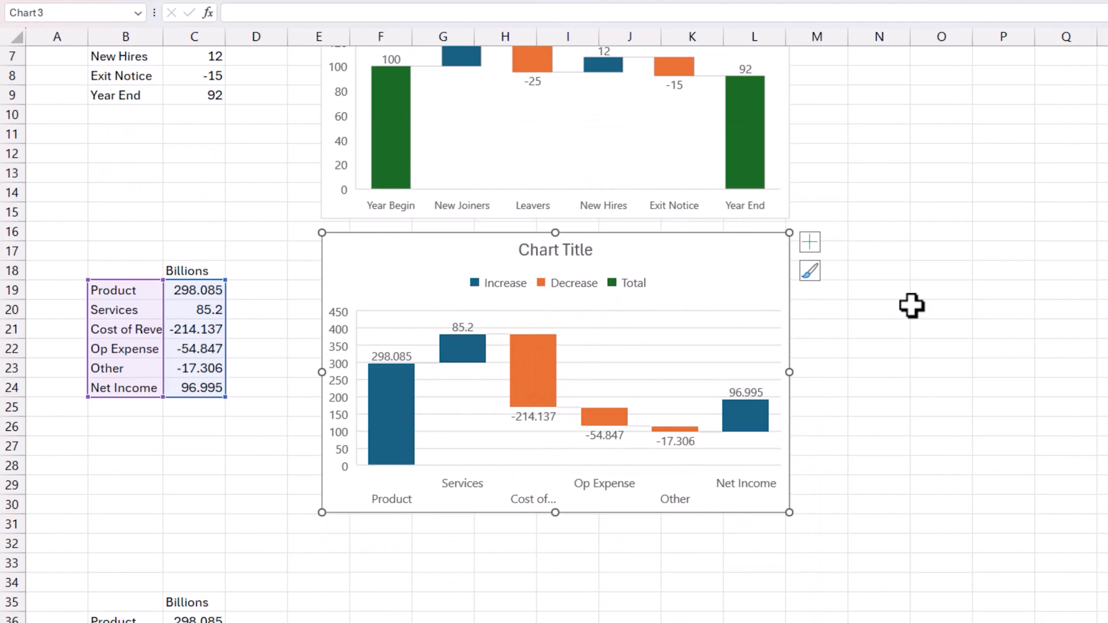
- Set the Net Income column of the new waterfall chart as a total
mouse_move(403, 454)
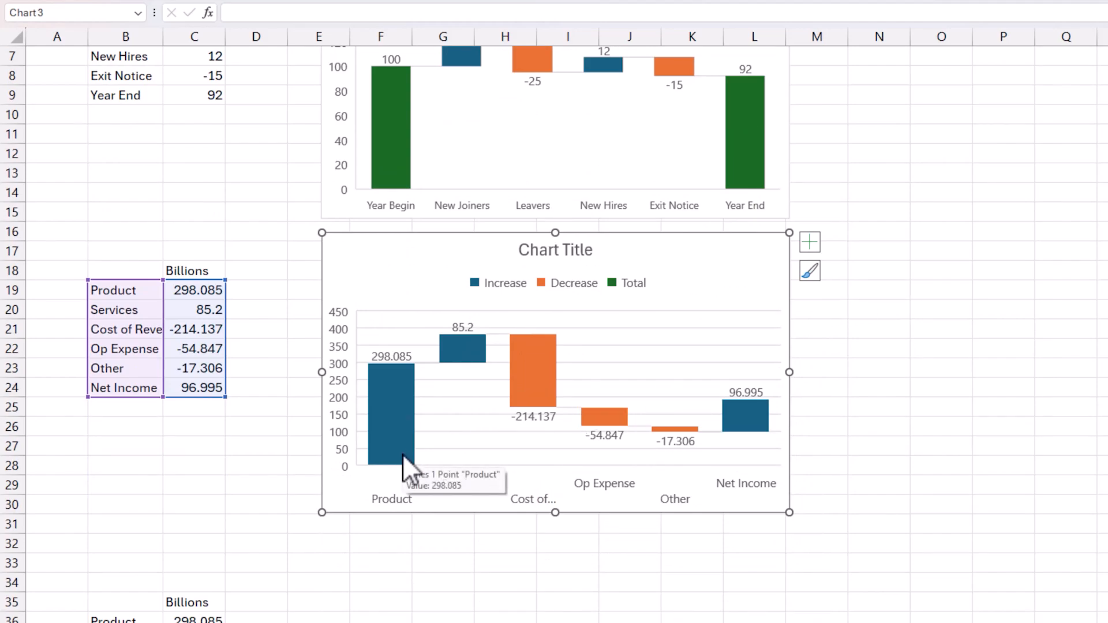
click(744, 425)
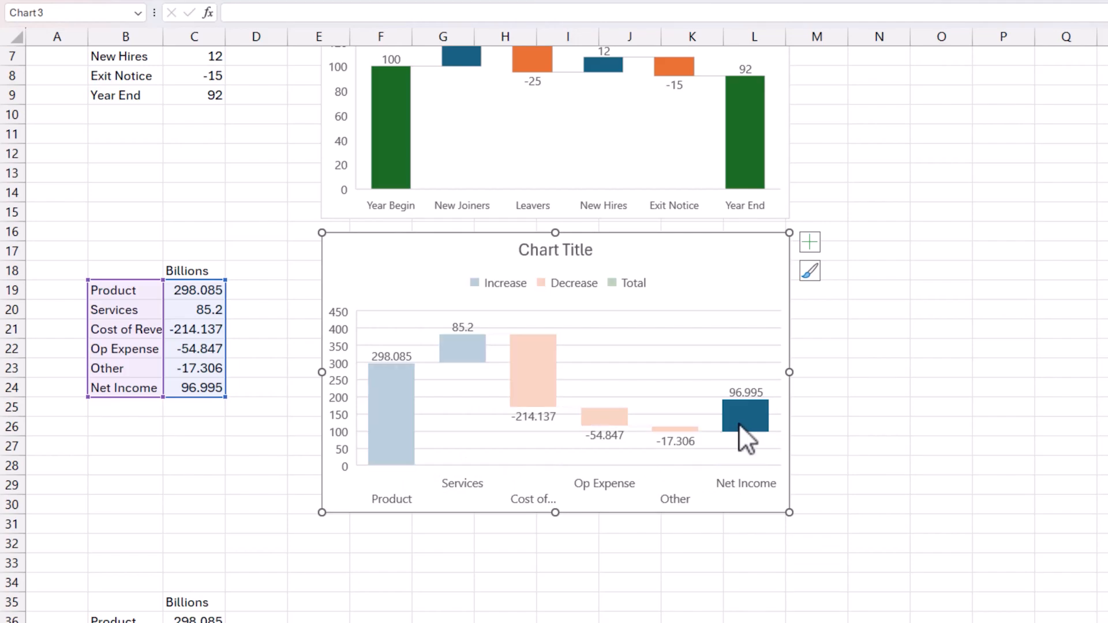
right_click(743, 430)
click(751, 603)
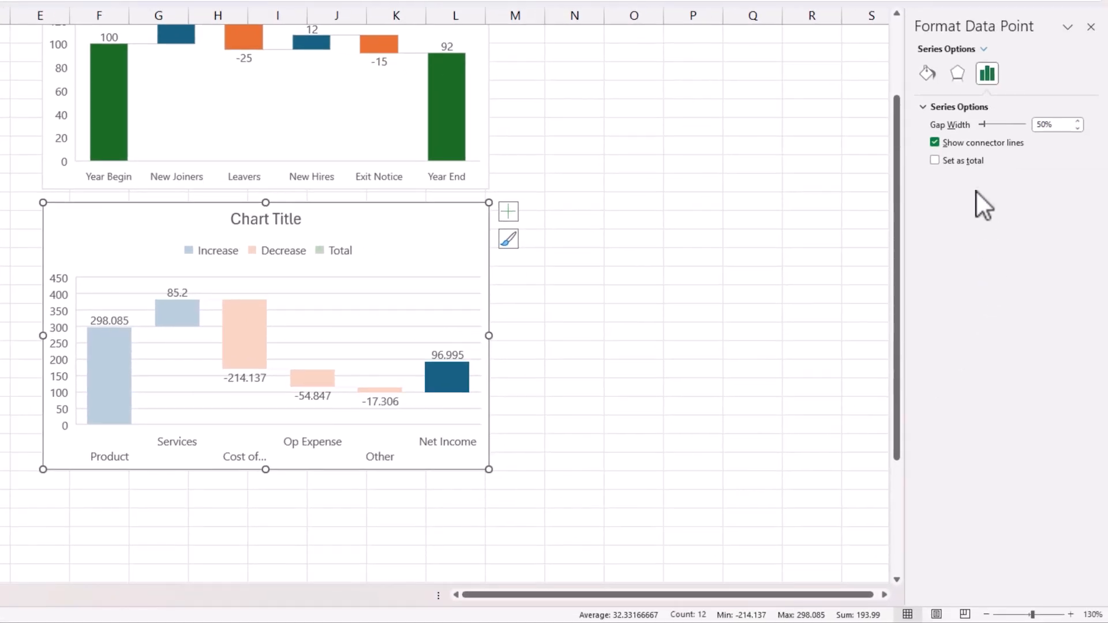
click(970, 159)
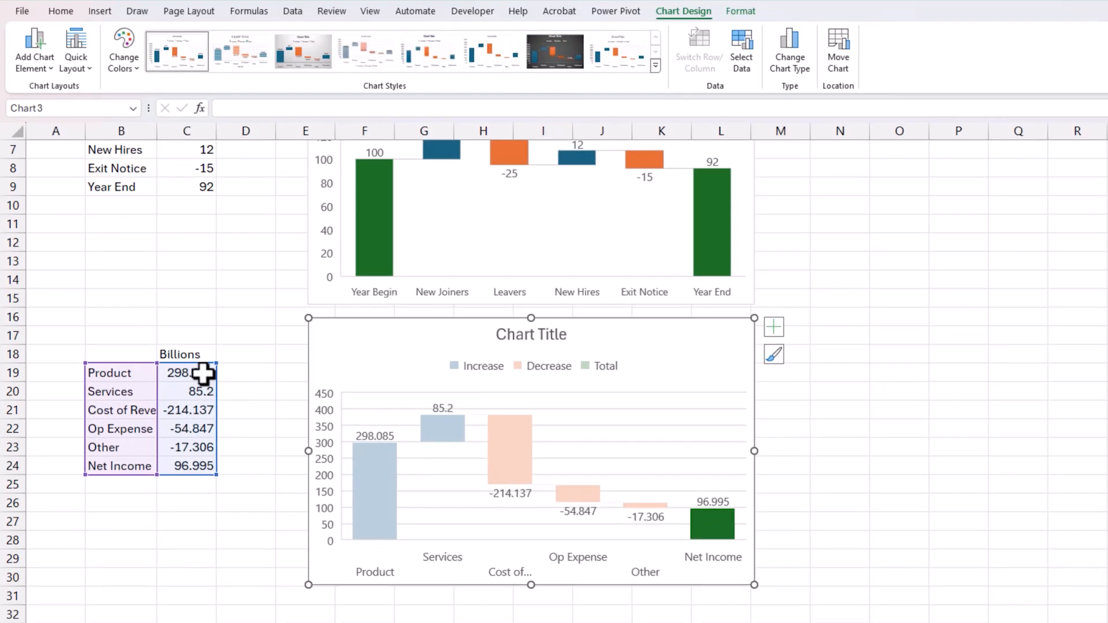
- Reduce the Billions values in C19:C24 to zero decimal places
drag(203, 375, 205, 464)
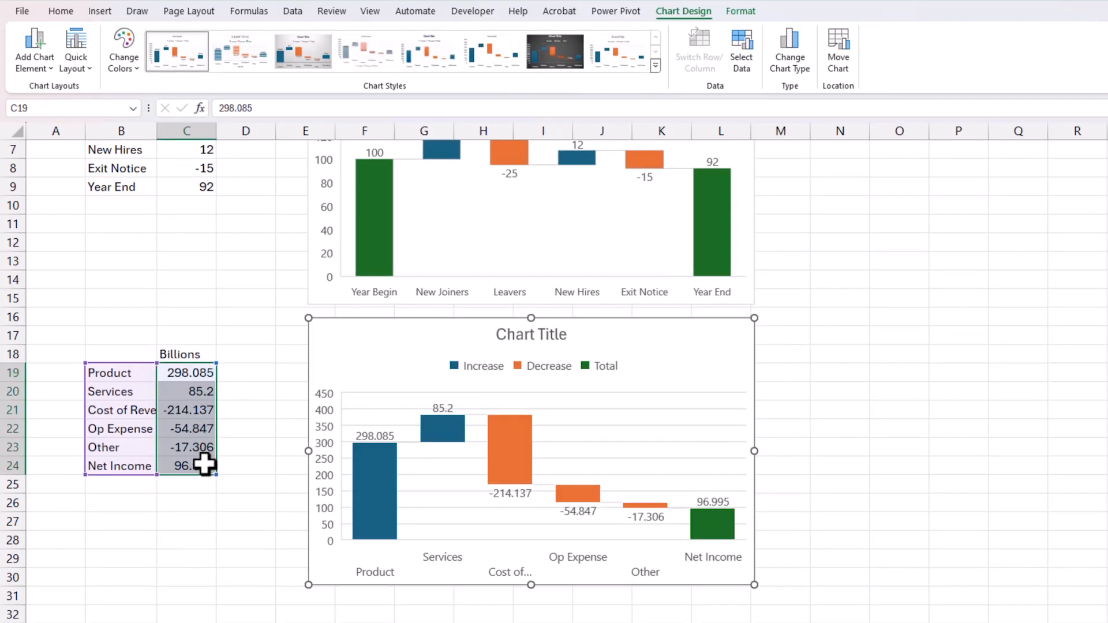
click(613, 62)
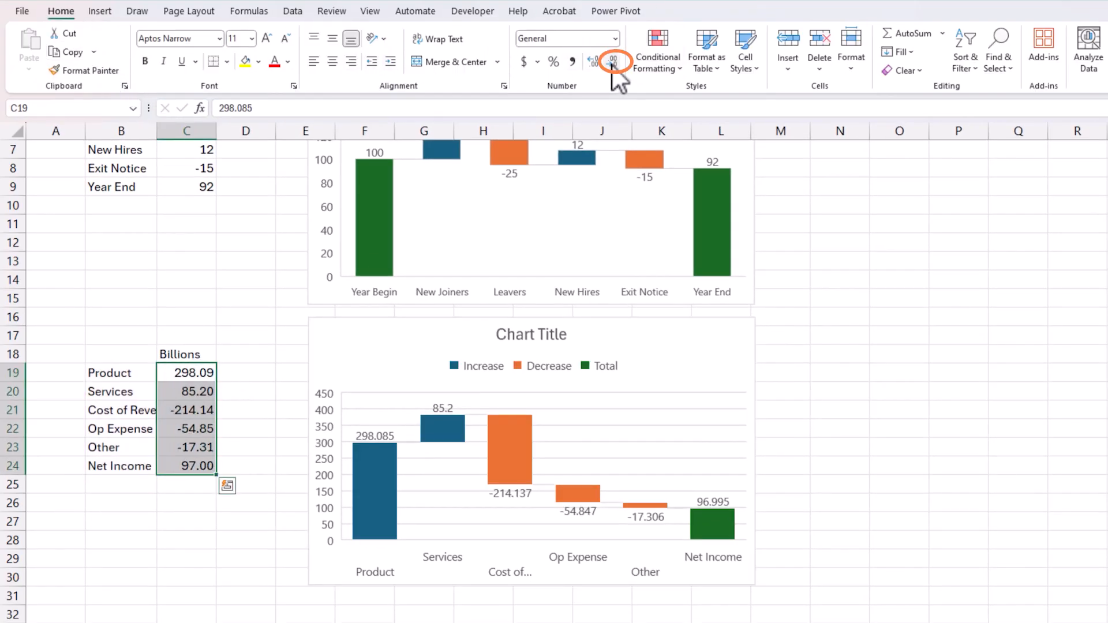
double_click(613, 62)
click(901, 505)
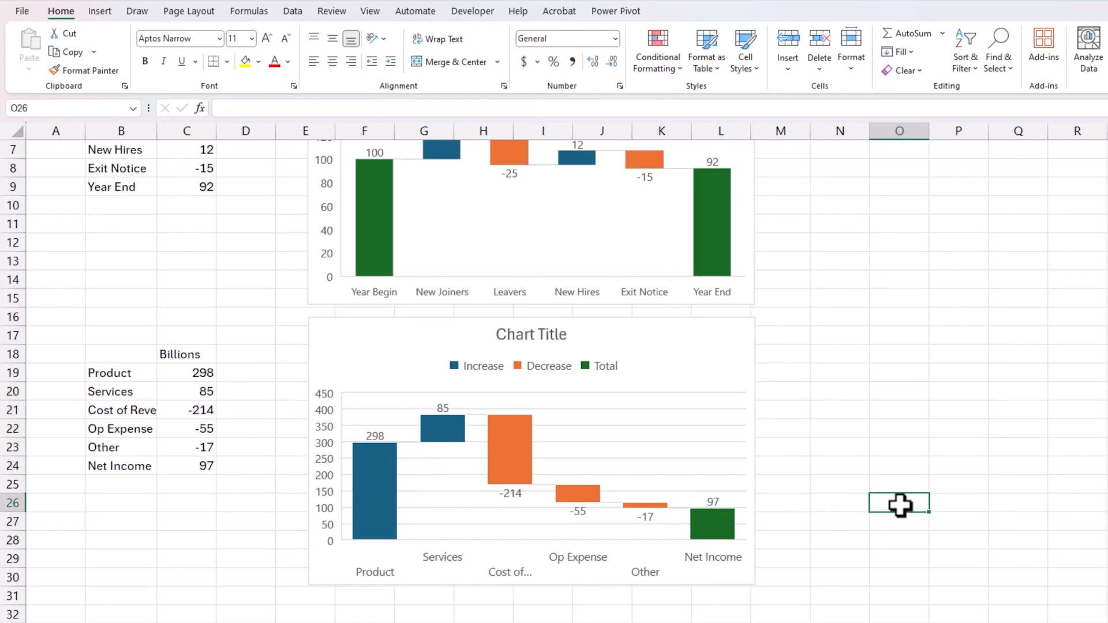
- Remove the major horizontal gridlines from the income waterfall chart by setting them to no line
right_click(671, 427)
click(732, 544)
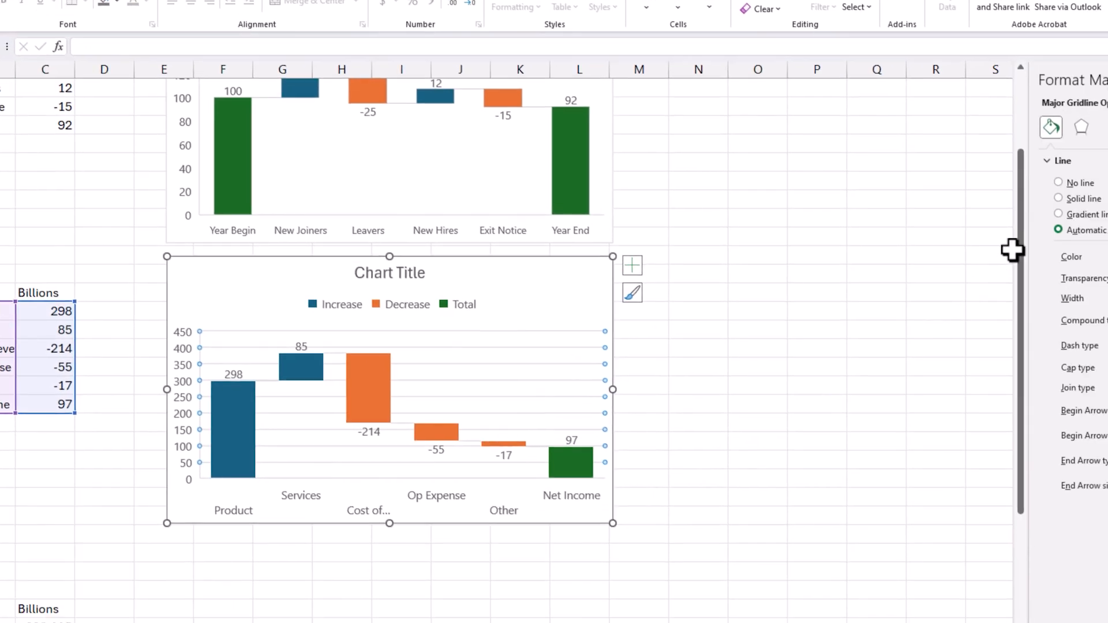
click(1058, 183)
click(899, 349)
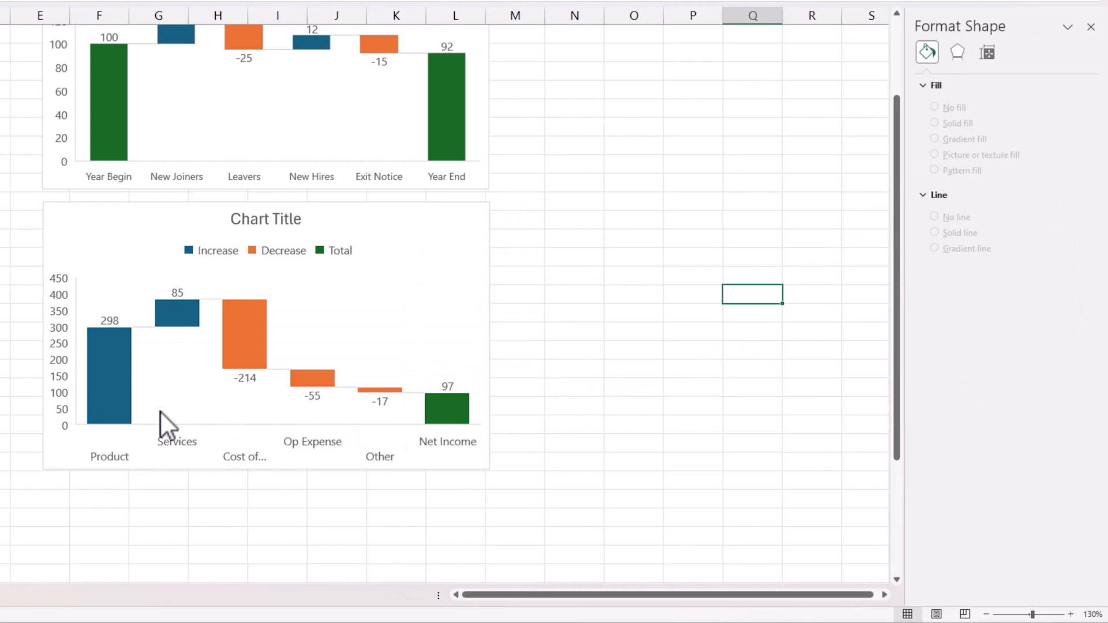
- Give the income waterfall chart's whole data series a solid border with connector lines and thin it below 0.75 pt
click(140, 330)
click(164, 324)
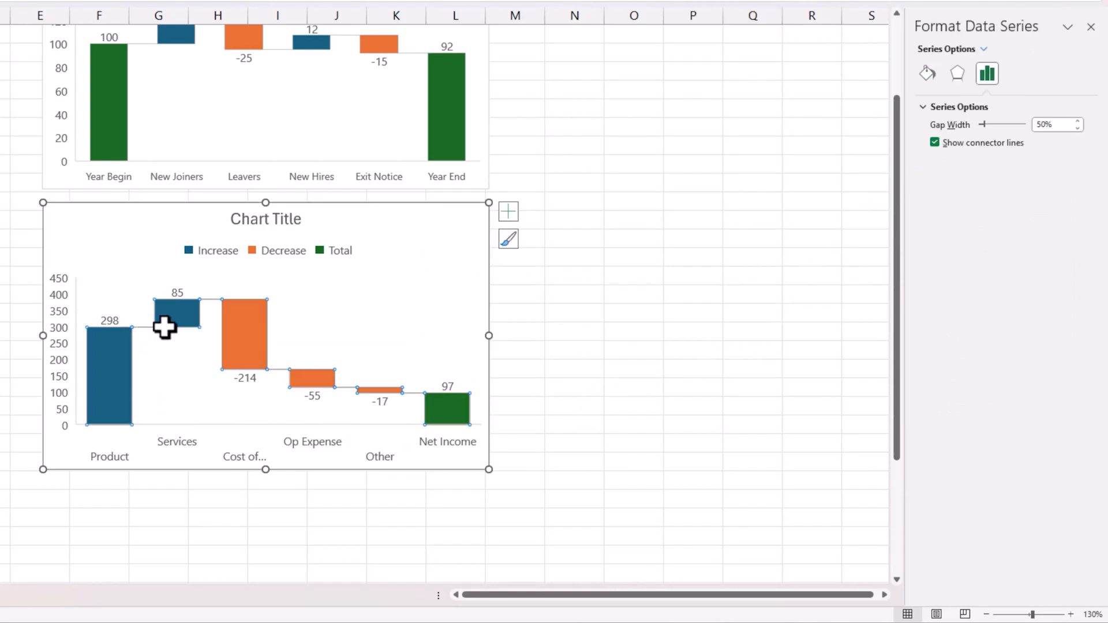
click(928, 74)
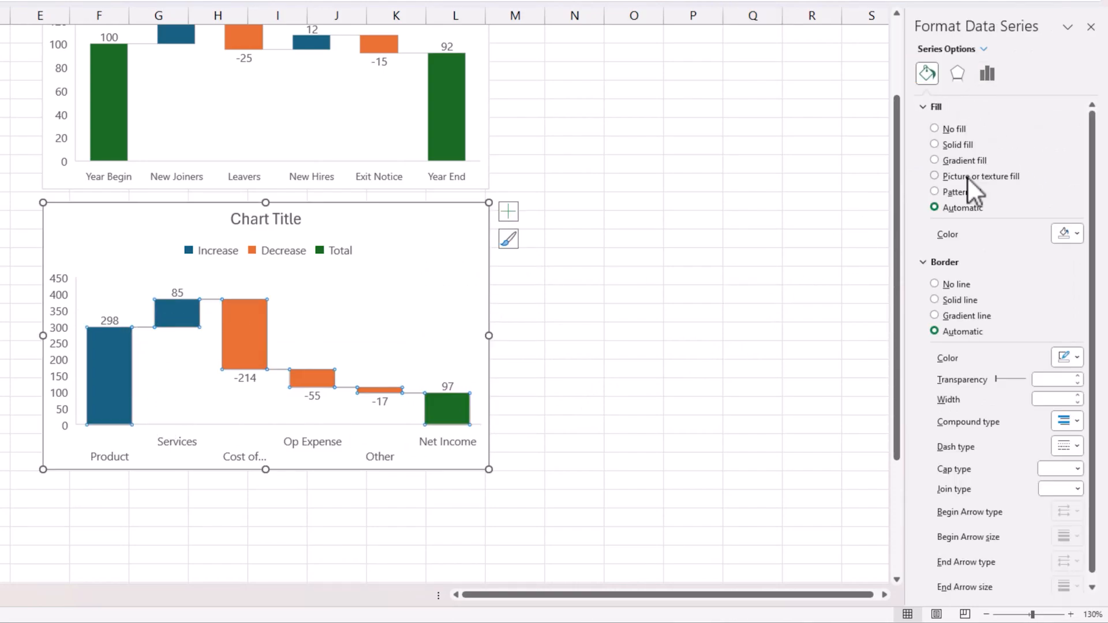
click(974, 301)
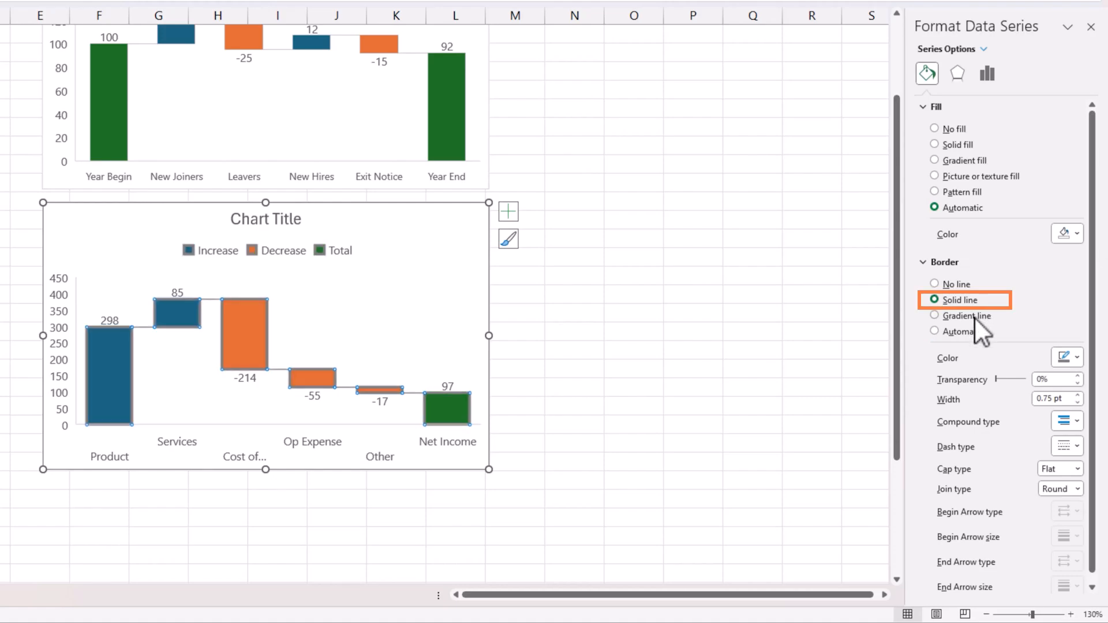
click(1078, 402)
click(1078, 402)
click(1079, 402)
click(1079, 395)
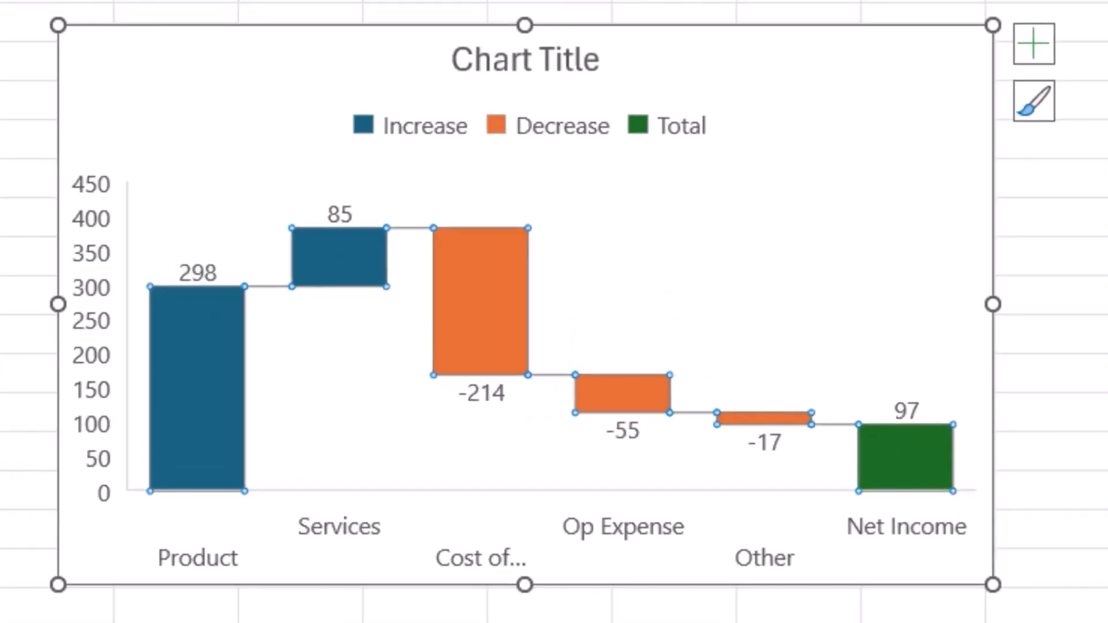
click(1085, 462)
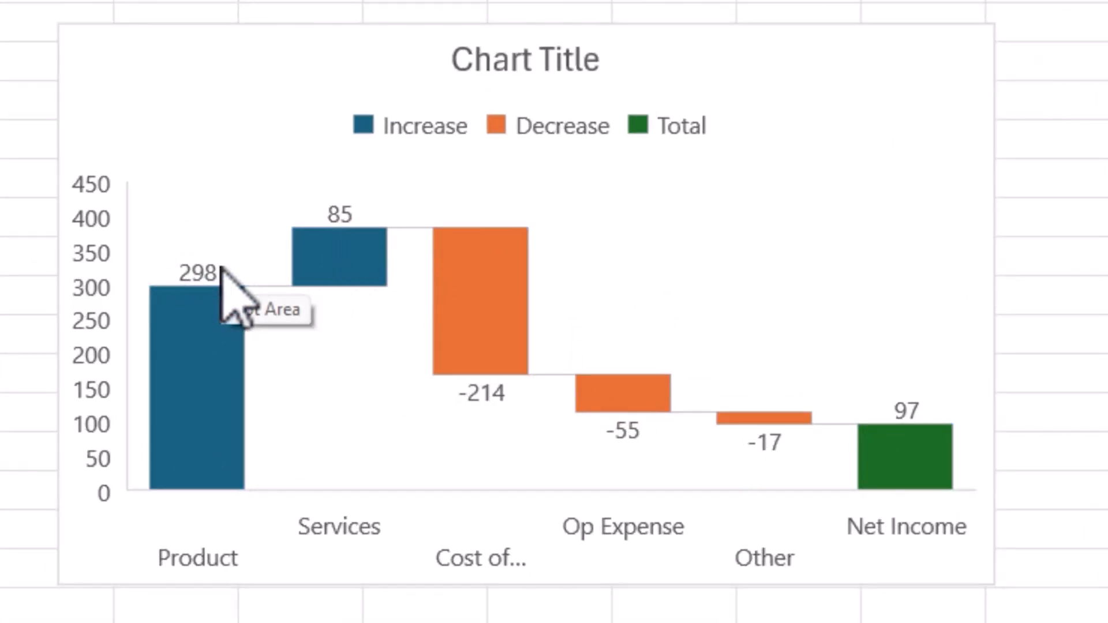
- Examine how the income waterfall runs from Product to Net Income and compare it with the extended data table below
mouse_move(202, 286)
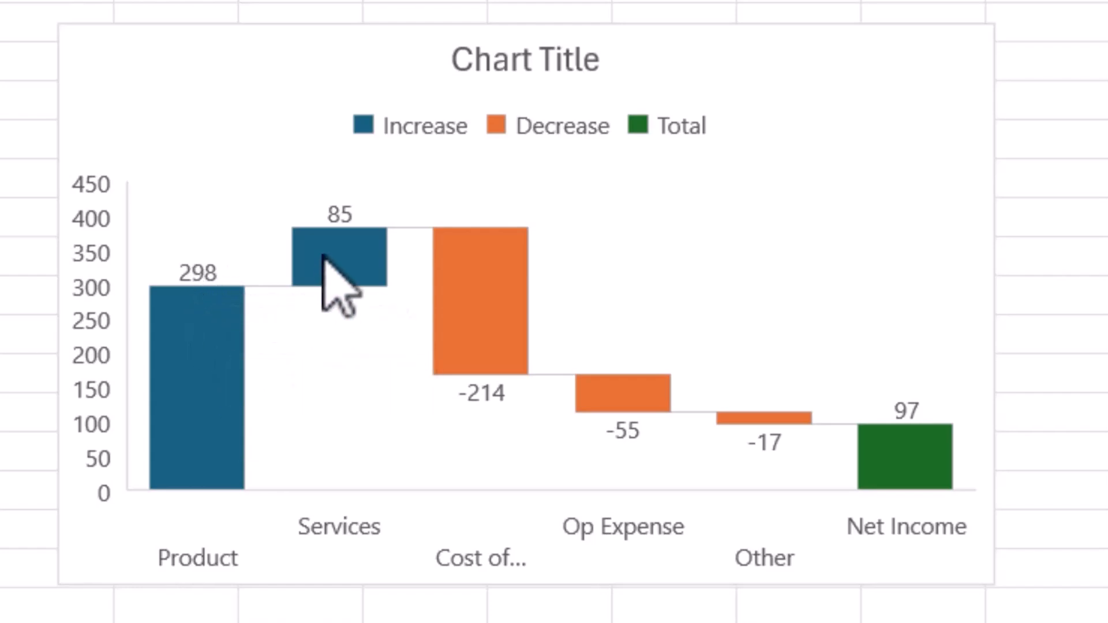
mouse_move(323, 257)
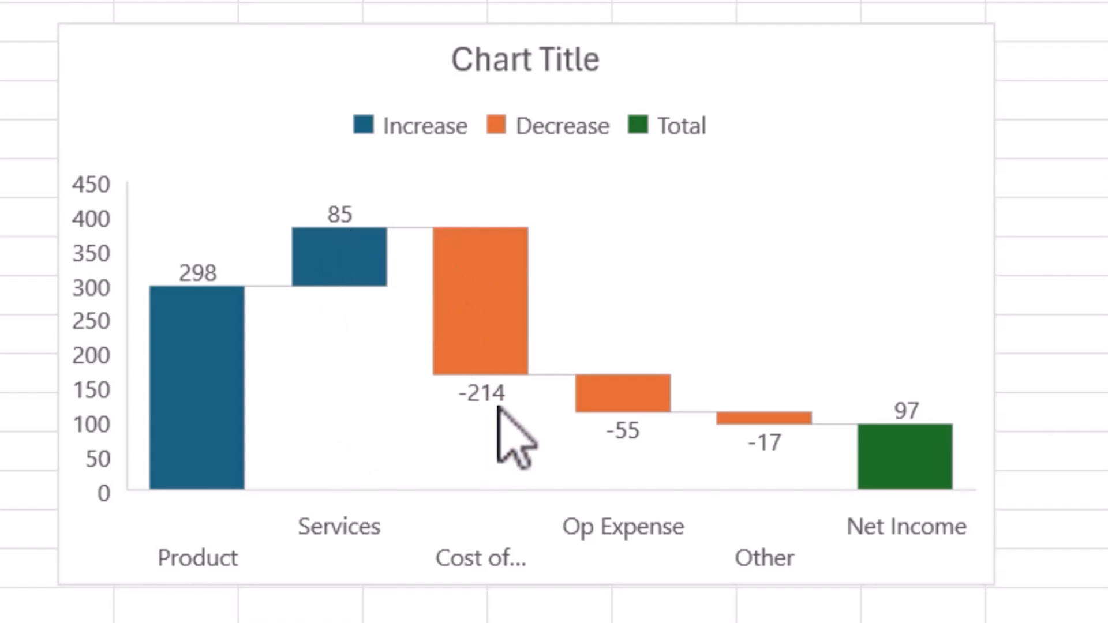
mouse_move(499, 403)
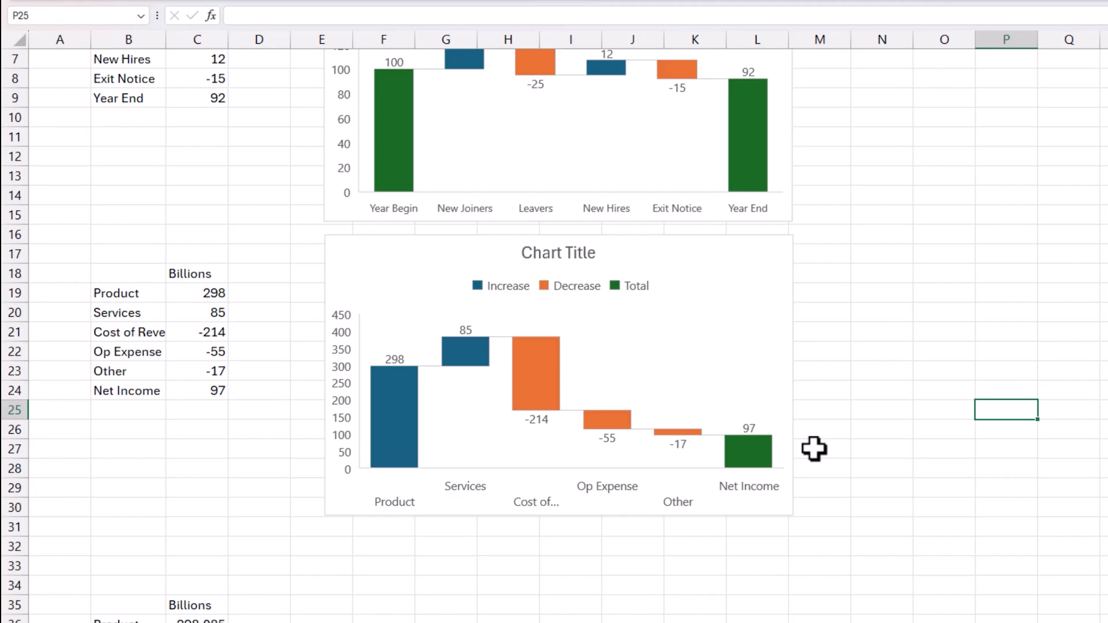
scroll(814, 449, down, 5)
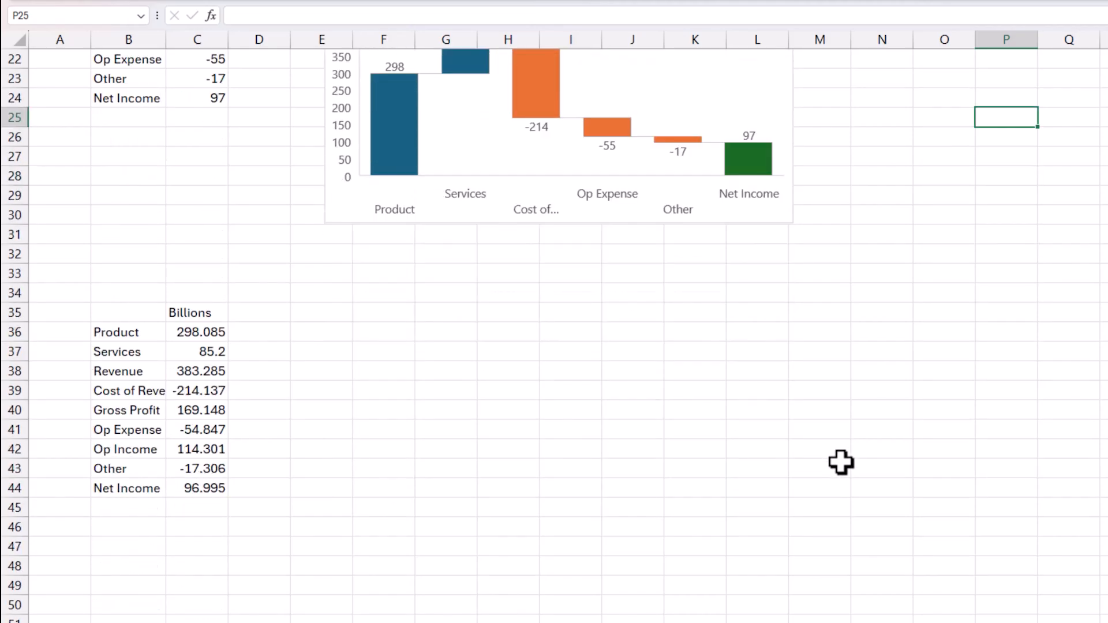
scroll(389, 314, up, 2)
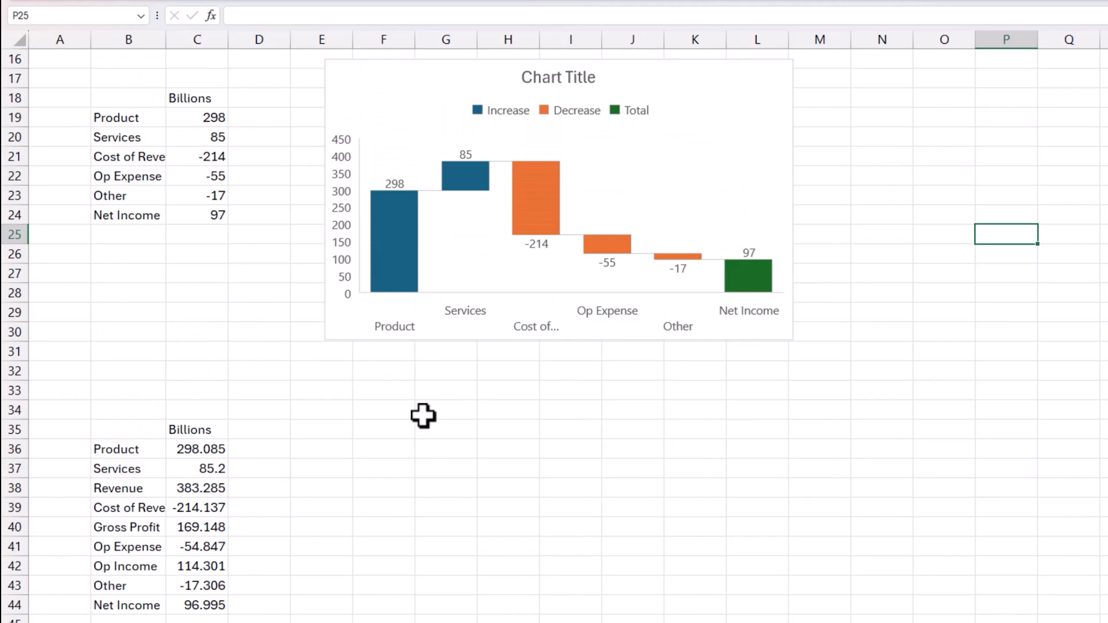
scroll(423, 416, up, 1)
mouse_move(395, 247)
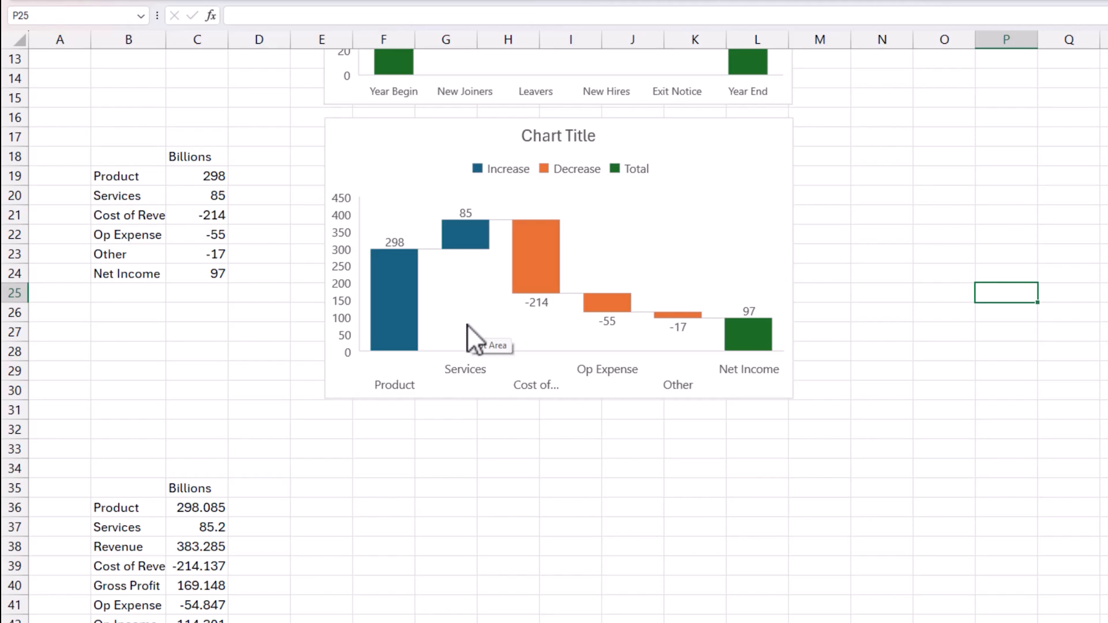
- Insert a waterfall chart from the extended Product to Net Income data in B36:C44
scroll(473, 341, down, 1)
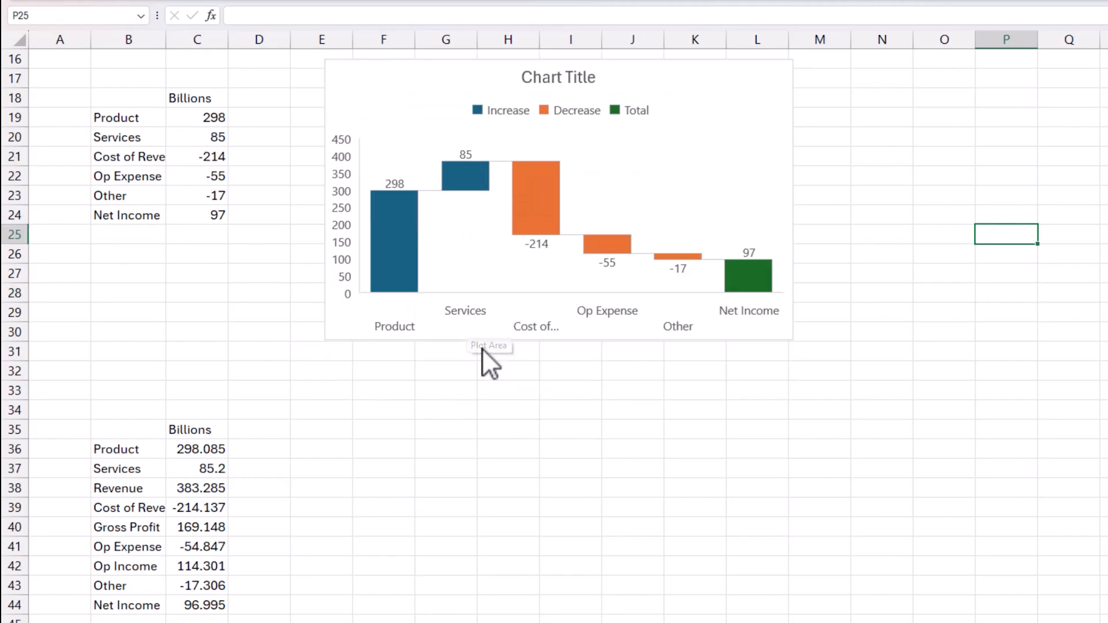
scroll(532, 379, down, 1)
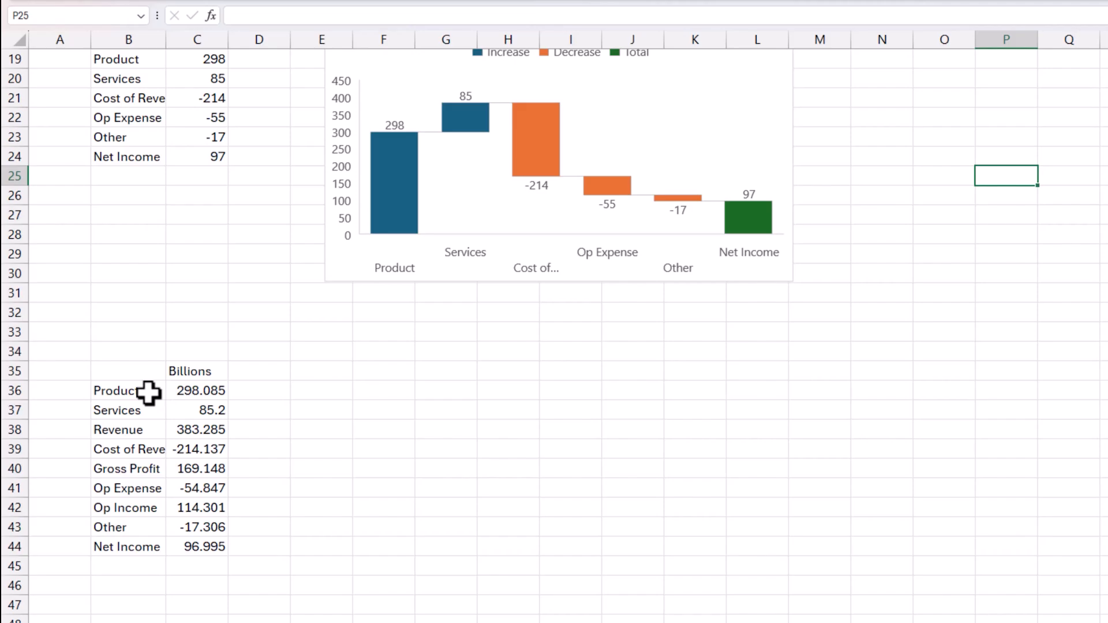
drag(150, 391, 196, 546)
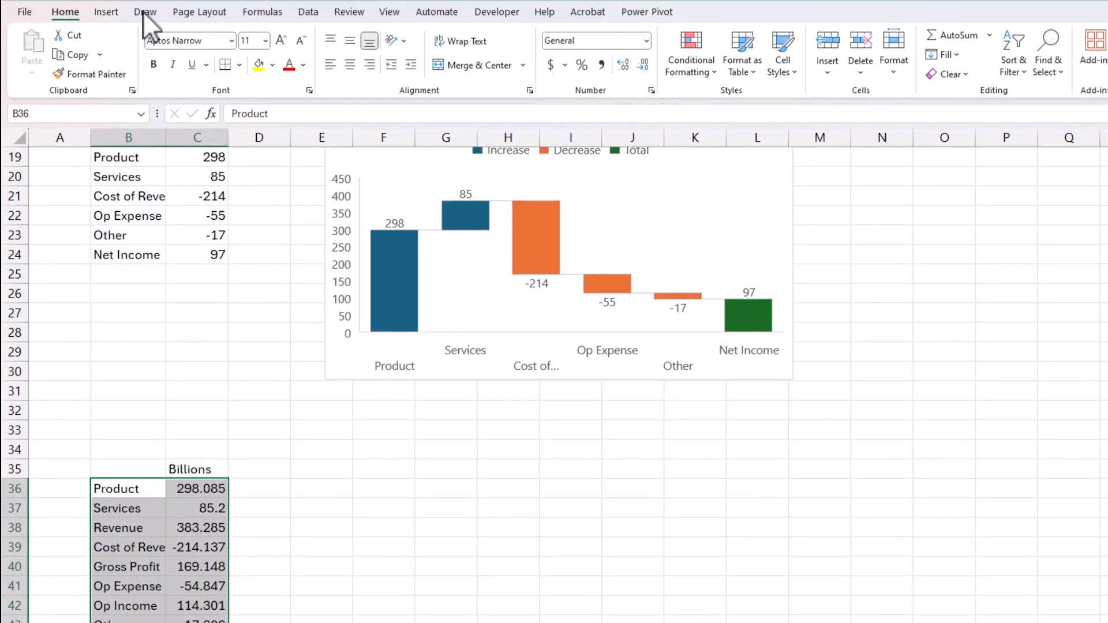
click(106, 12)
click(546, 36)
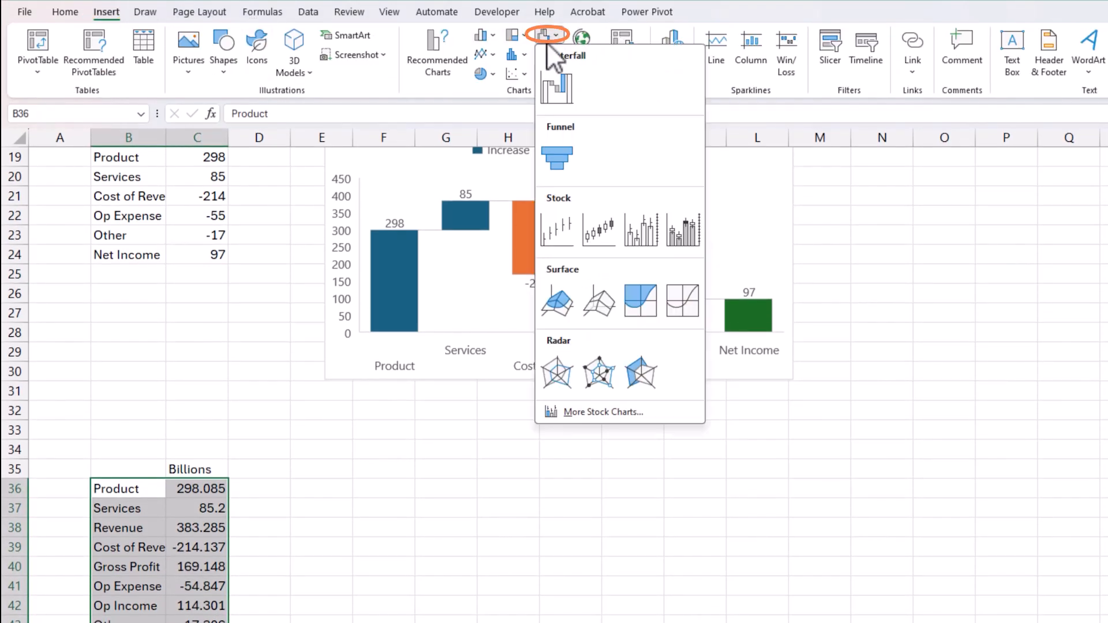
click(556, 88)
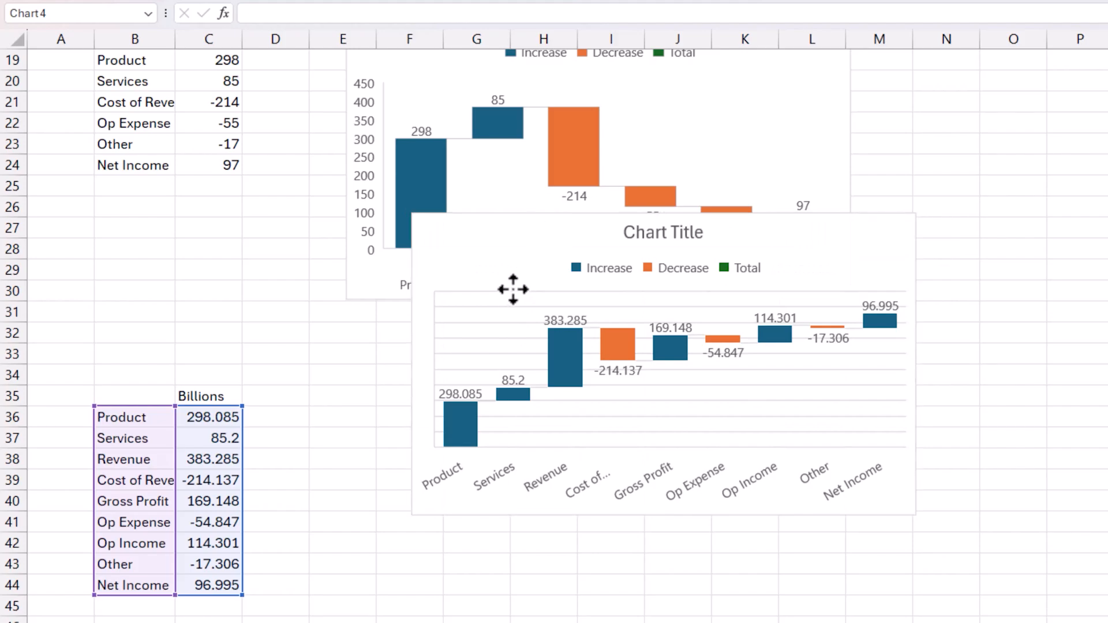
- Move the new waterfall chart below the earlier income chart, beside the extended data table
drag(497, 354, 452, 495)
scroll(529, 369, down, 1)
scroll(528, 370, down, 3)
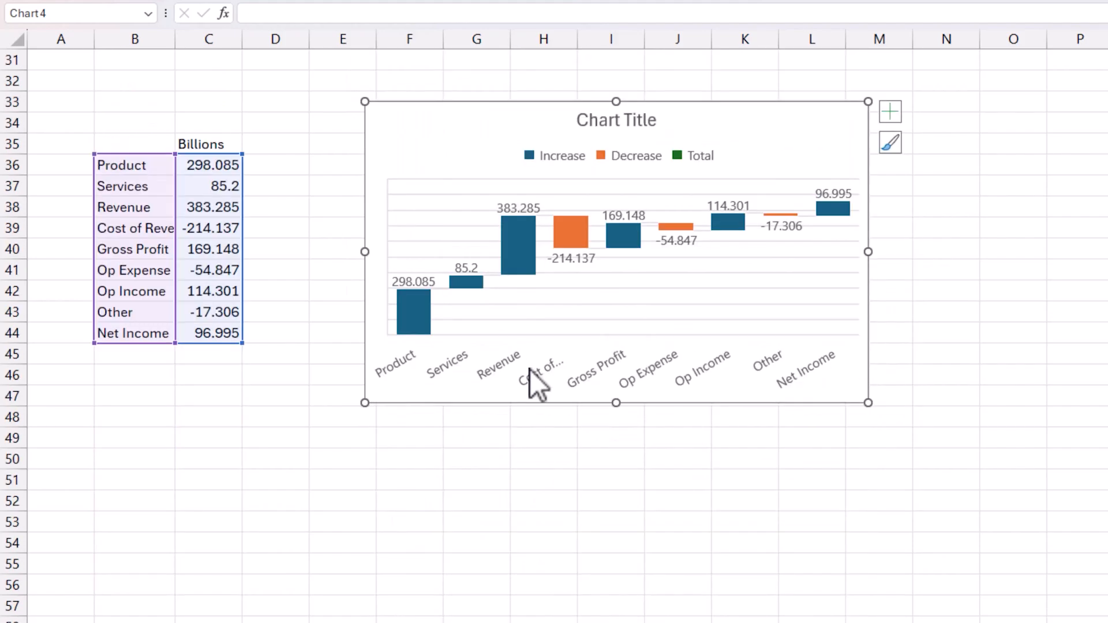
scroll(534, 375, up, 2)
- Set the Revenue data point as a total in the extended waterfall chart
mouse_move(421, 458)
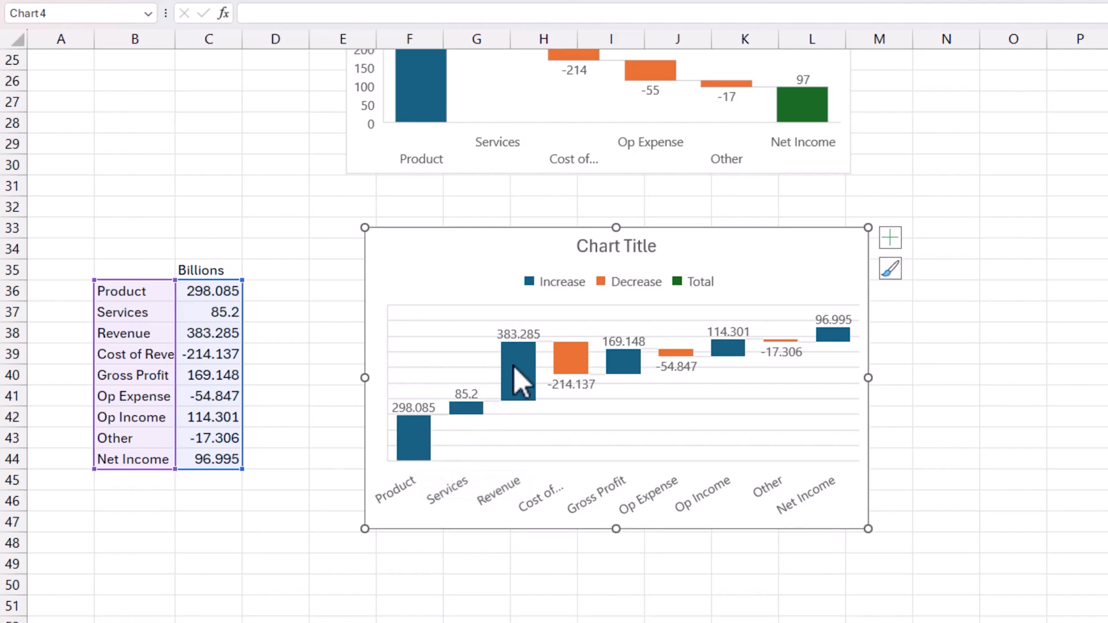
mouse_move(527, 372)
right_click(527, 372)
click(571, 548)
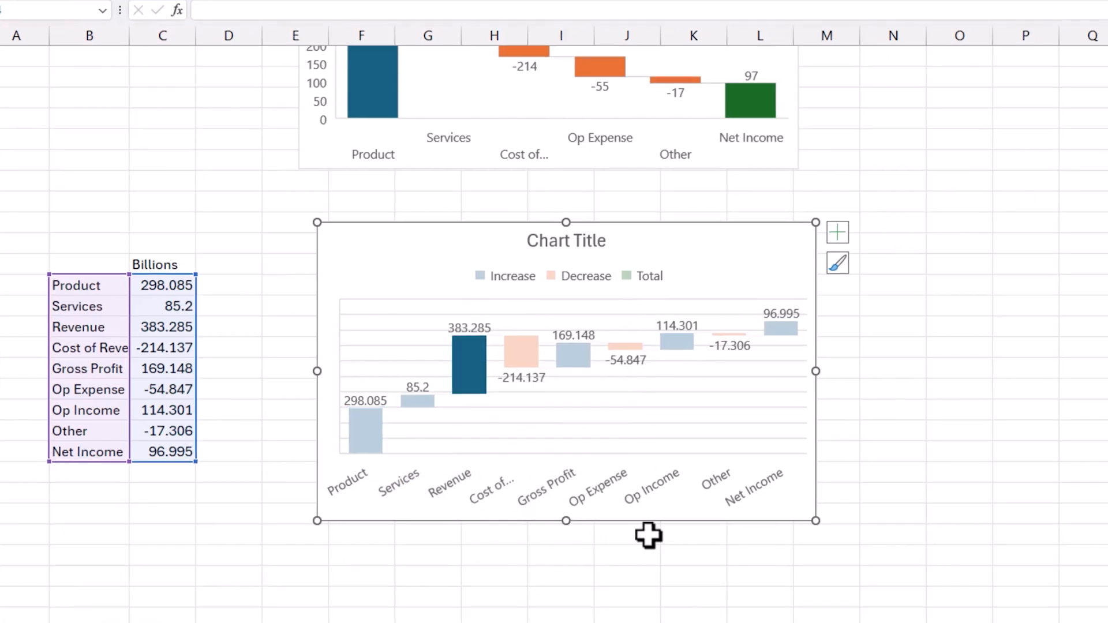
click(924, 166)
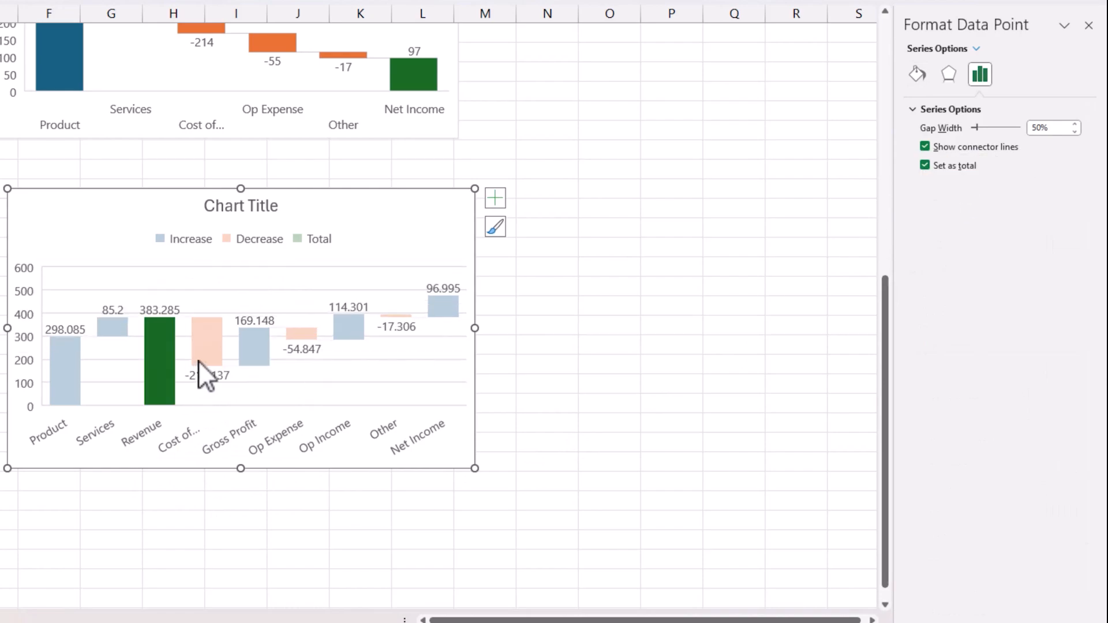
- Set the Gross Profit and Op Income data points as totals in the extended waterfall chart
click(252, 352)
right_click(251, 352)
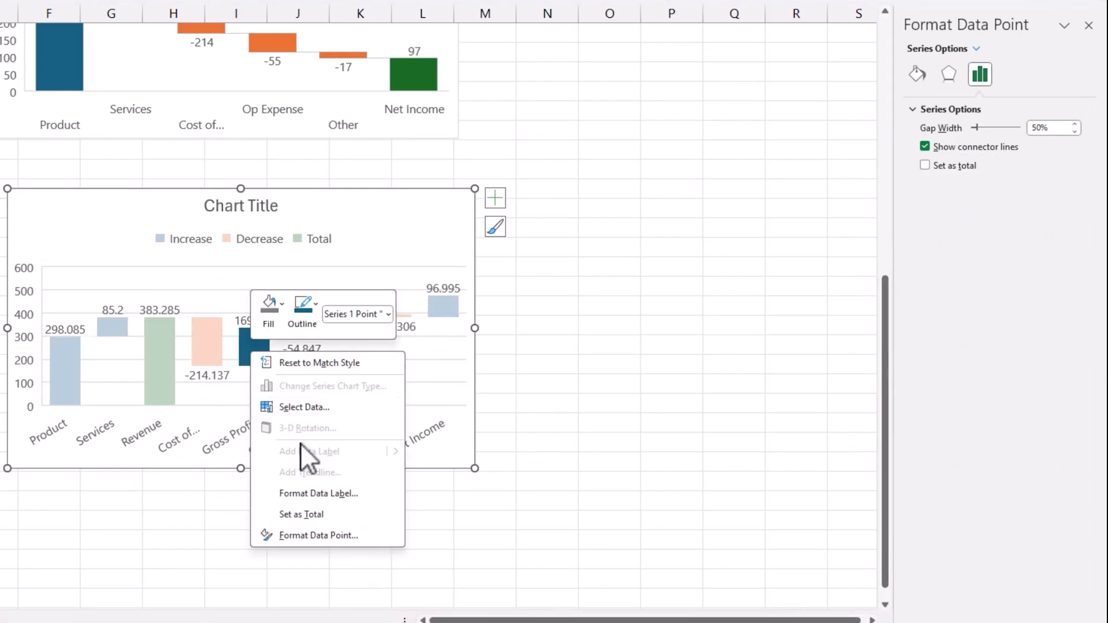
click(315, 536)
click(952, 166)
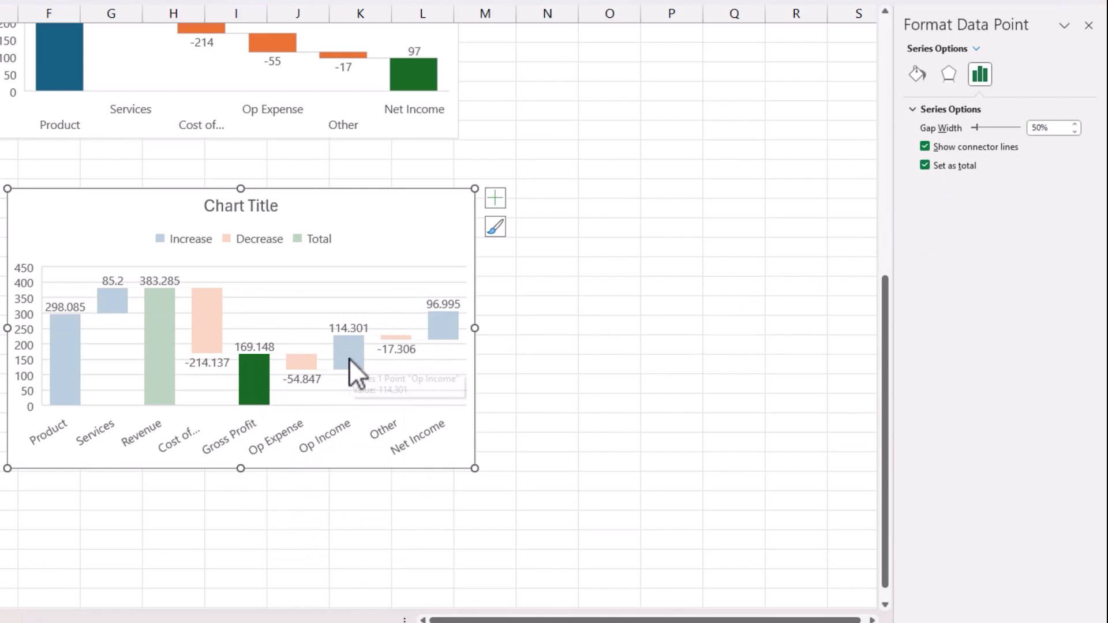
click(349, 359)
right_click(349, 359)
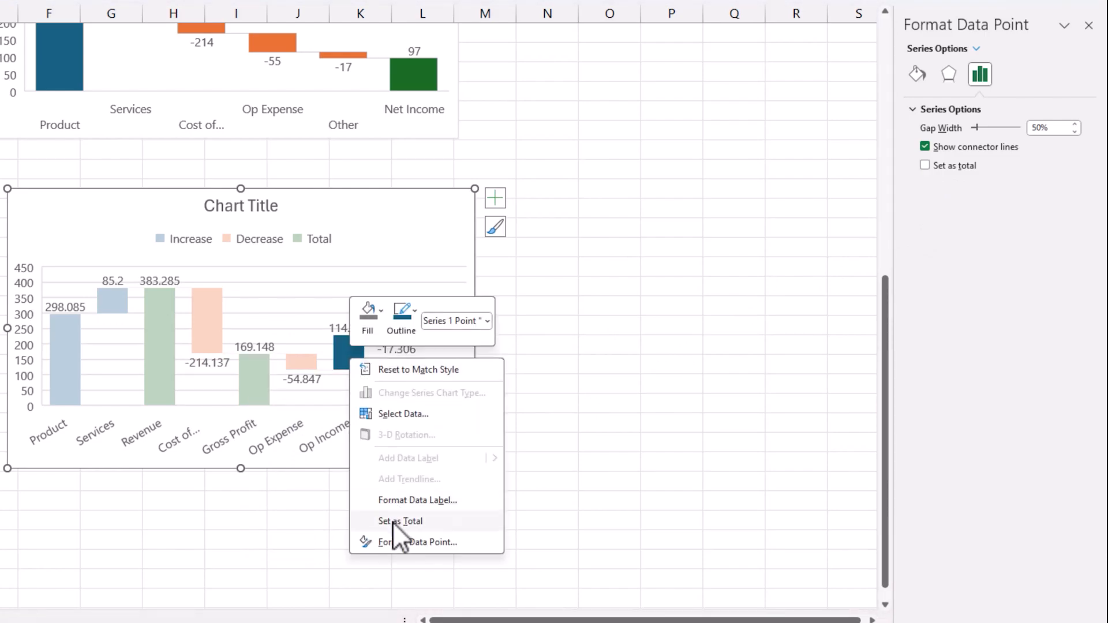
click(396, 540)
click(935, 166)
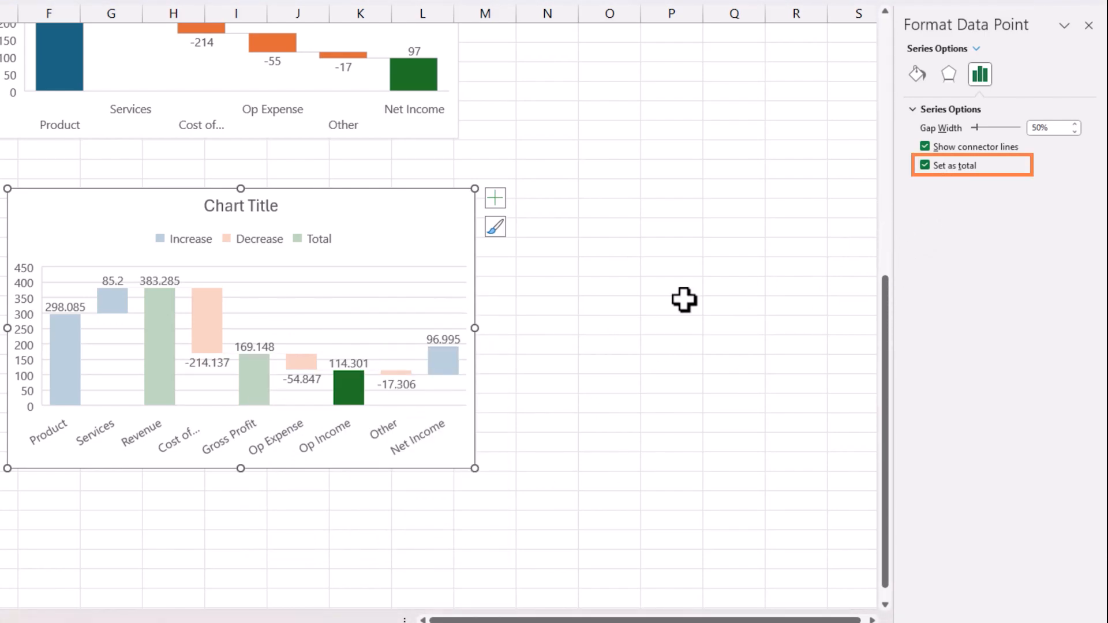
- Set the Net Income data point as a total in the extended waterfall chart
click(450, 361)
right_click(450, 360)
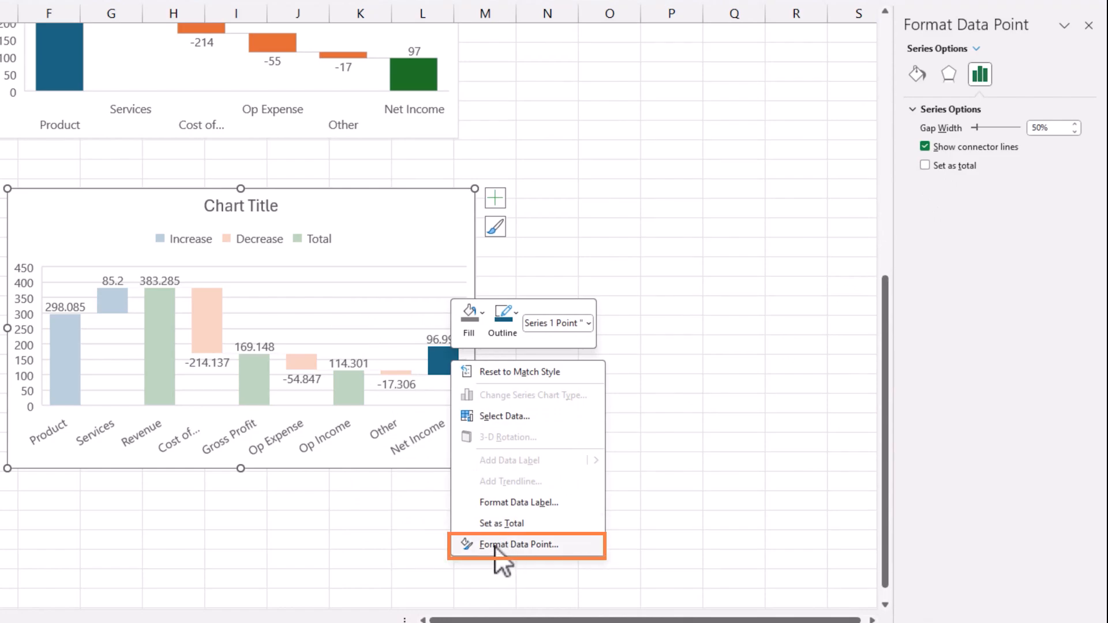
click(500, 544)
click(941, 166)
click(647, 392)
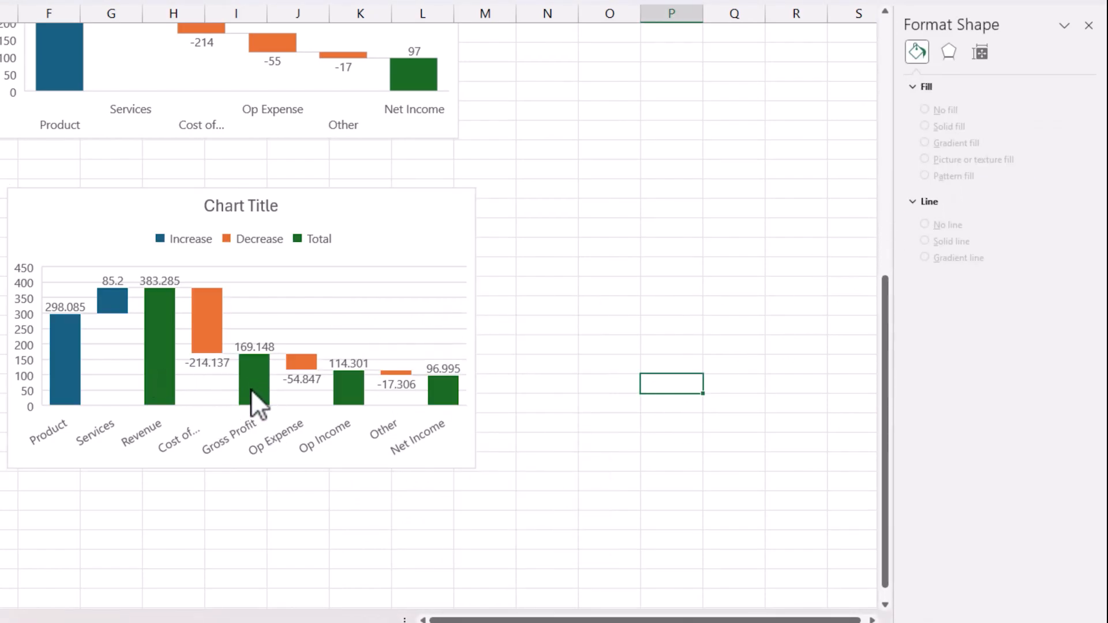
- Reduce the font size of the extended waterfall chart's horizontal axis labels to 6
click(351, 438)
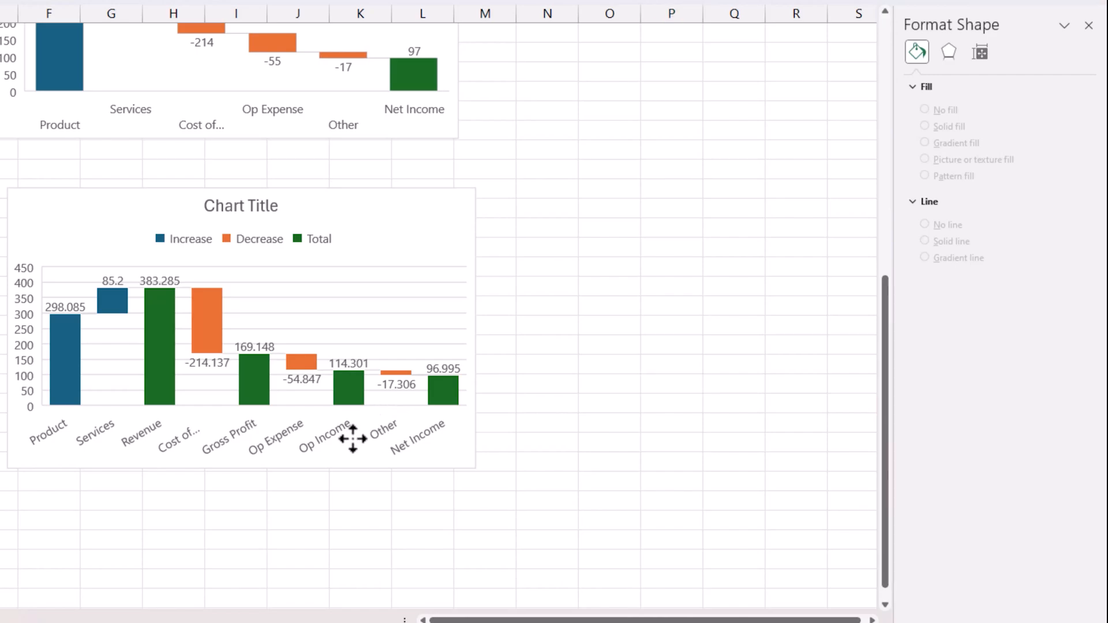
click(172, 439)
click(297, 40)
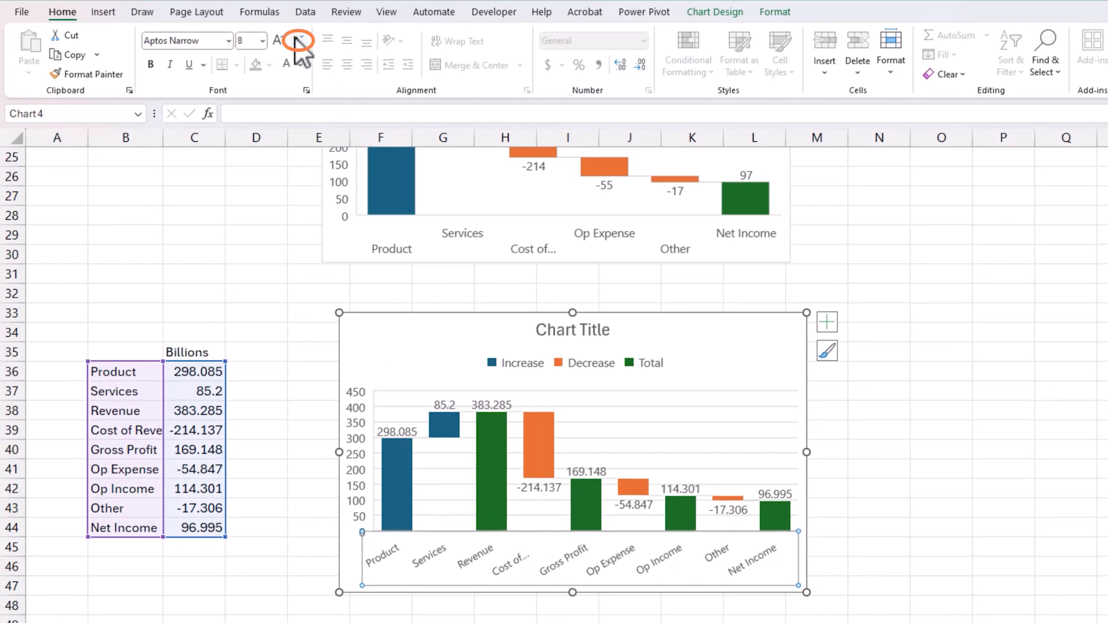
click(298, 40)
click(297, 41)
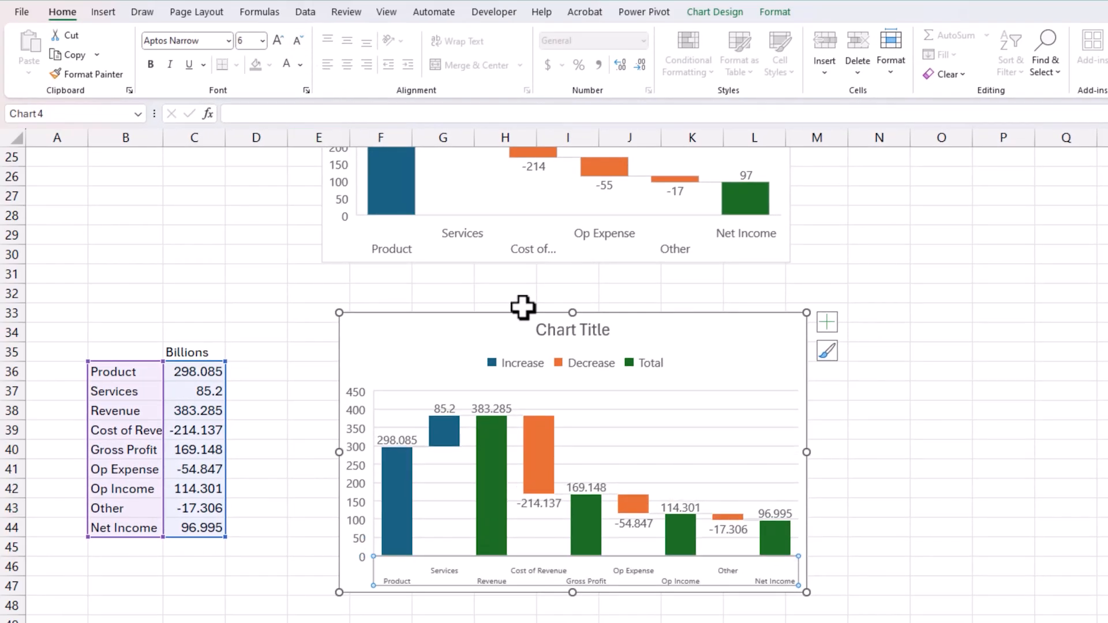
click(1052, 609)
- Reduce the Billions values in C36:C44 to zero decimal places
scroll(1051, 606, up, 2)
scroll(1027, 598, down, 3)
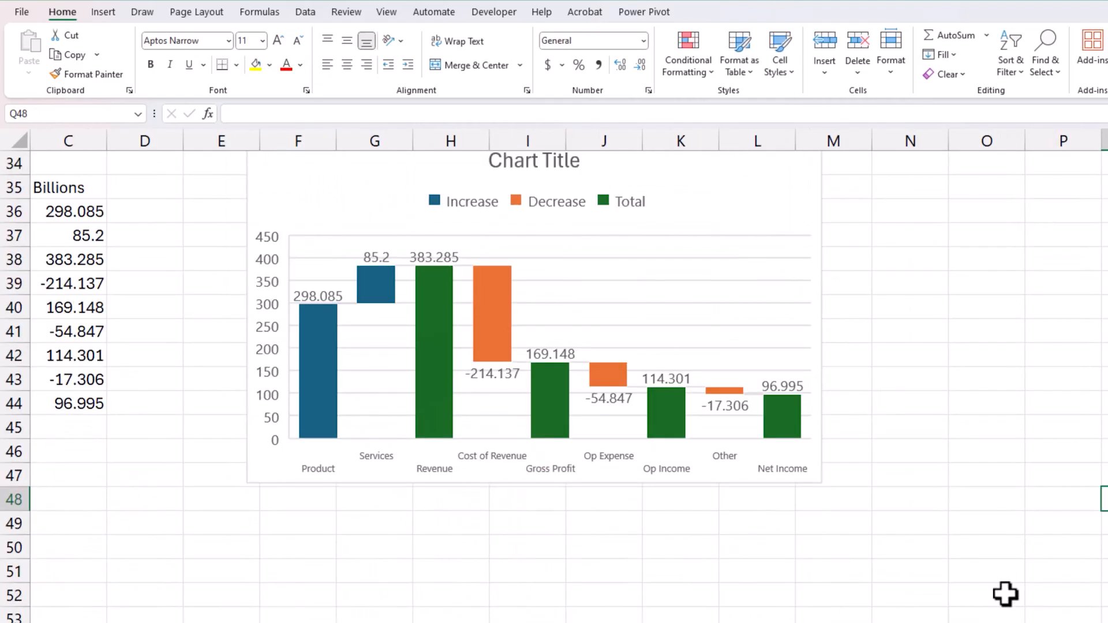
scroll(580, 531, up, 1)
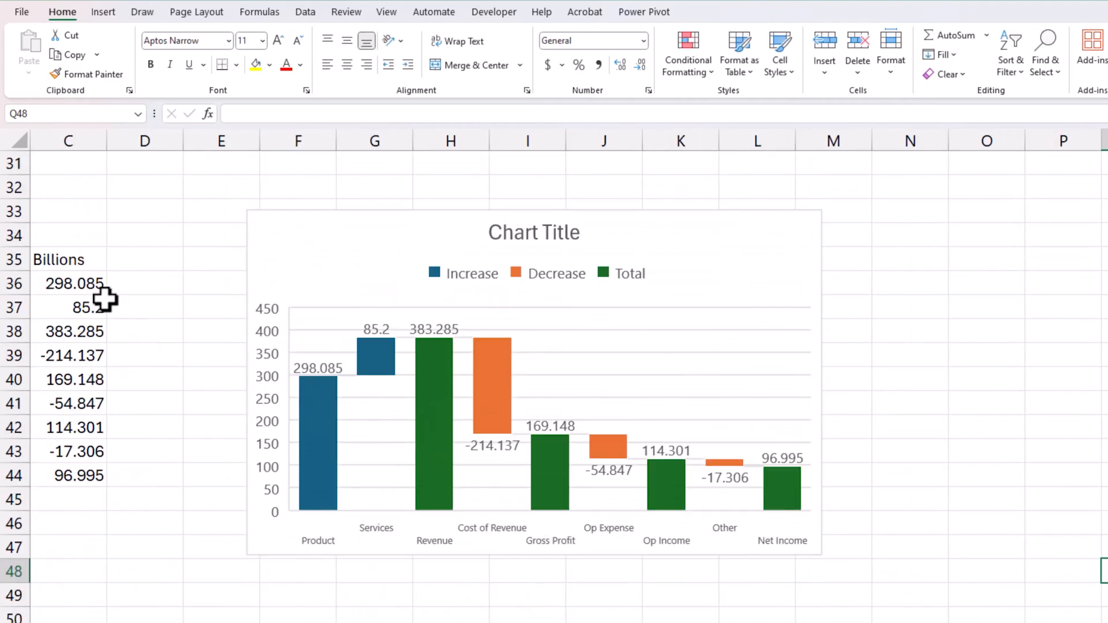
drag(79, 281, 79, 474)
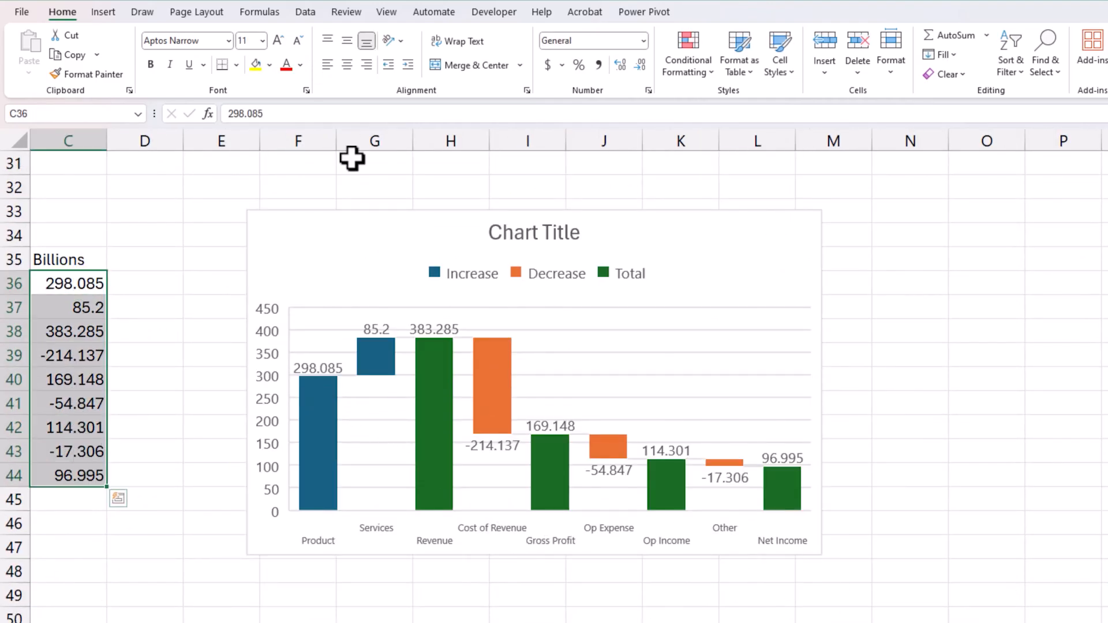
click(640, 65)
click(640, 64)
click(639, 65)
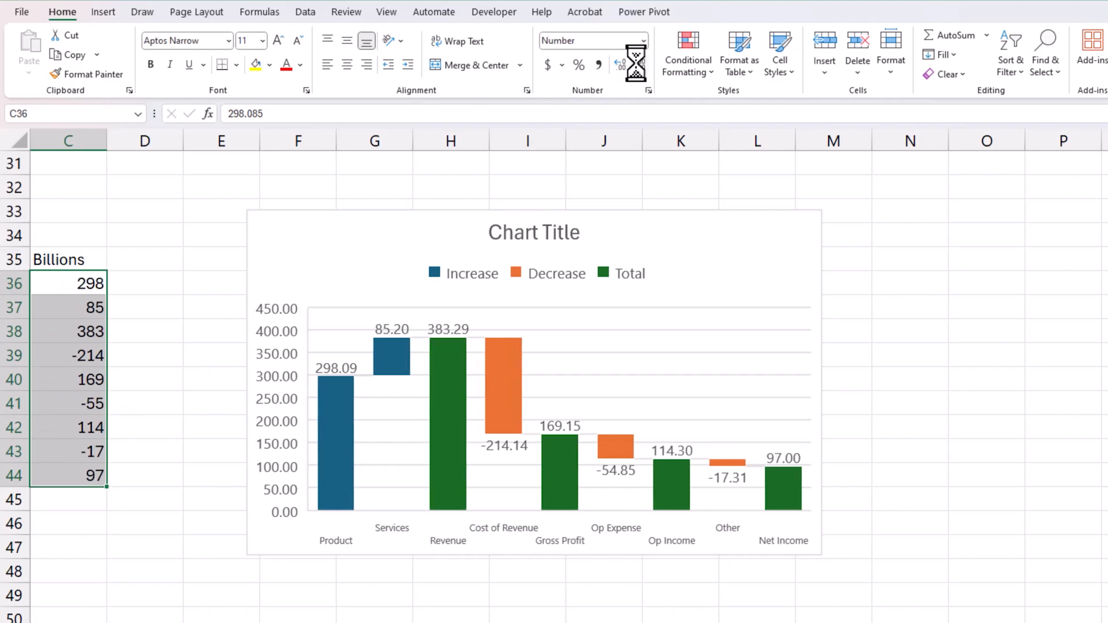
click(1061, 514)
- Remove the major horizontal gridlines from the extended waterfall chart by setting them to no line
right_click(657, 399)
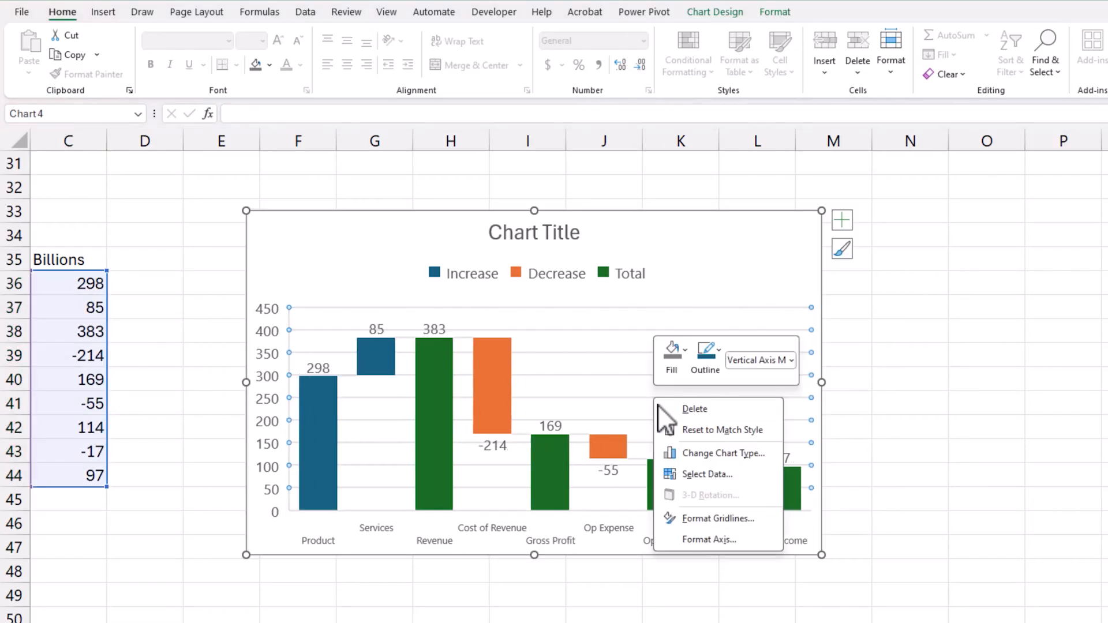
click(716, 519)
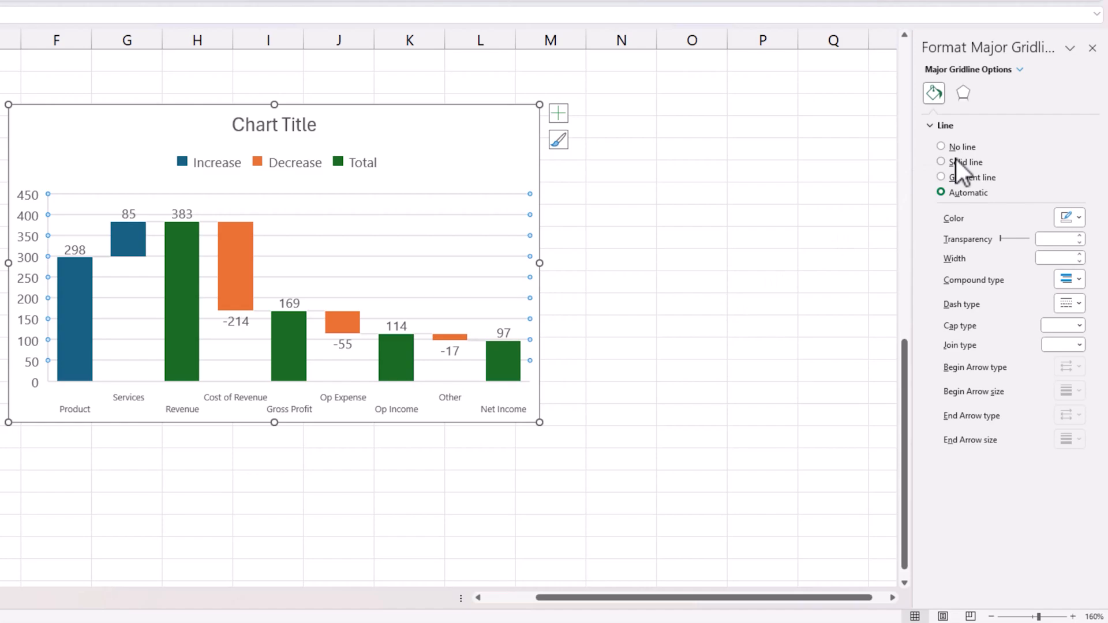
click(941, 147)
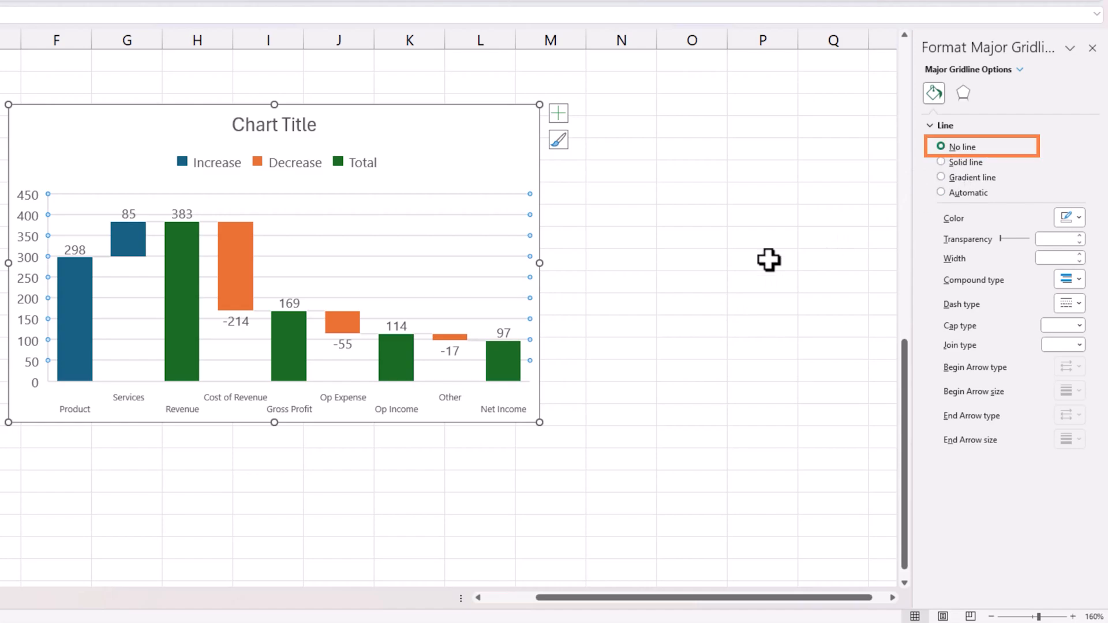
click(703, 304)
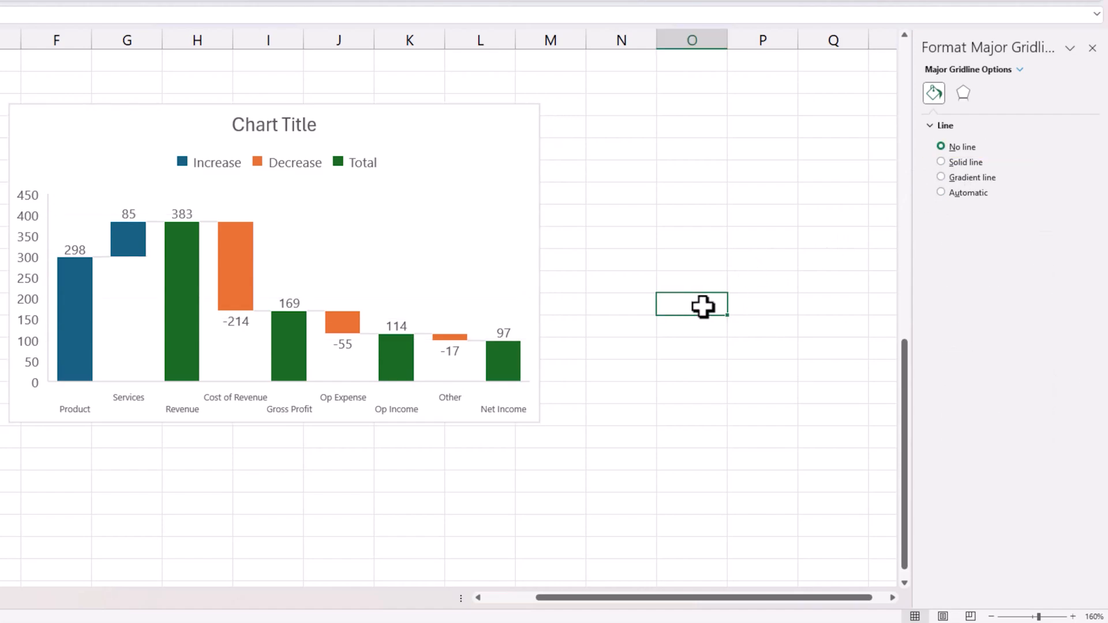
- Give the extended waterfall chart's whole data series a solid border line 0.25 pt wide
click(365, 338)
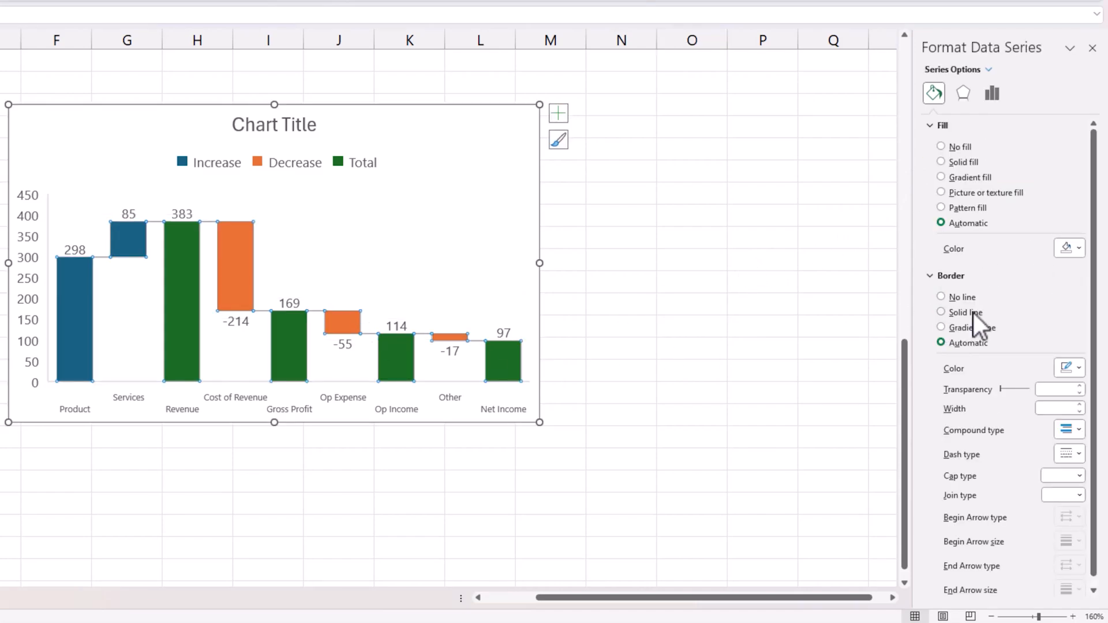
click(975, 313)
click(1079, 411)
click(1080, 411)
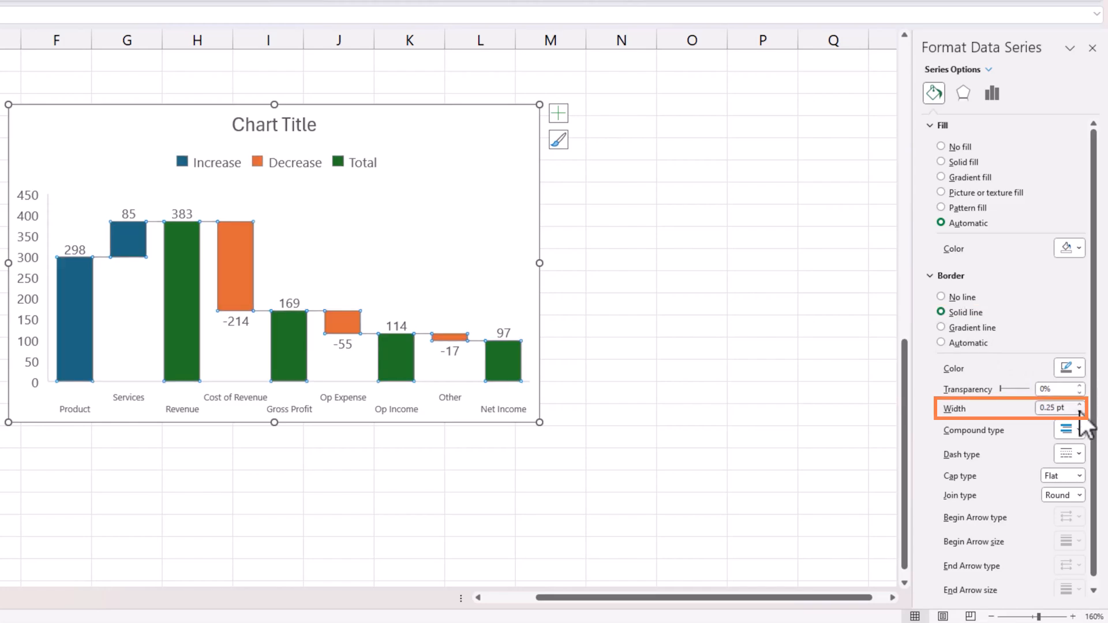
click(804, 426)
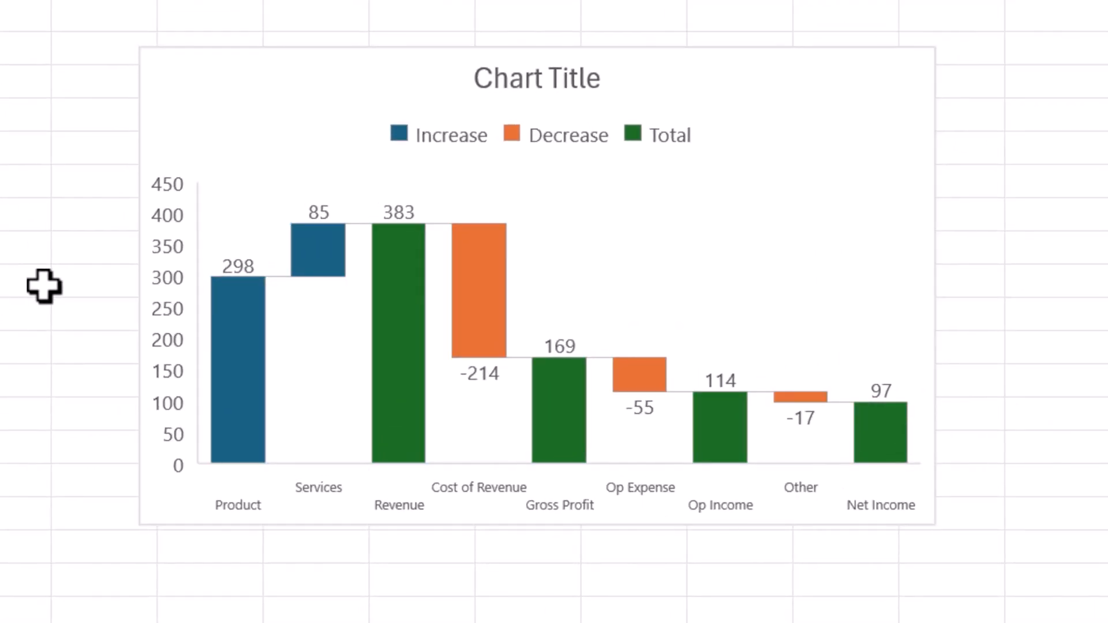
- Examine how the Product and Services bars build up to the Revenue subtotal in the extended waterfall chart
mouse_move(307, 236)
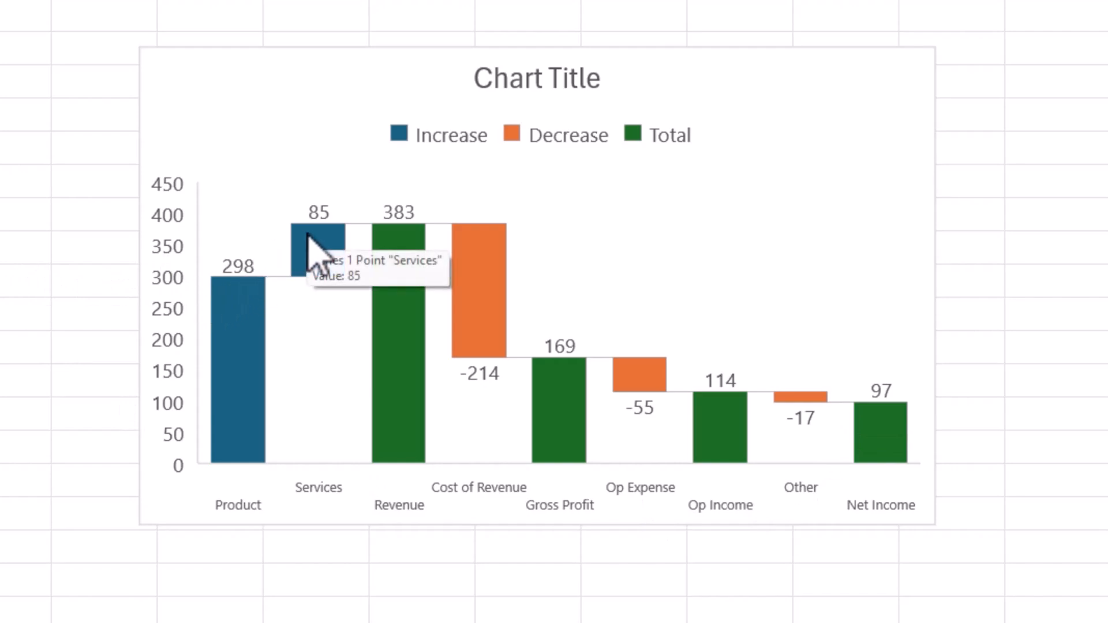
mouse_move(409, 223)
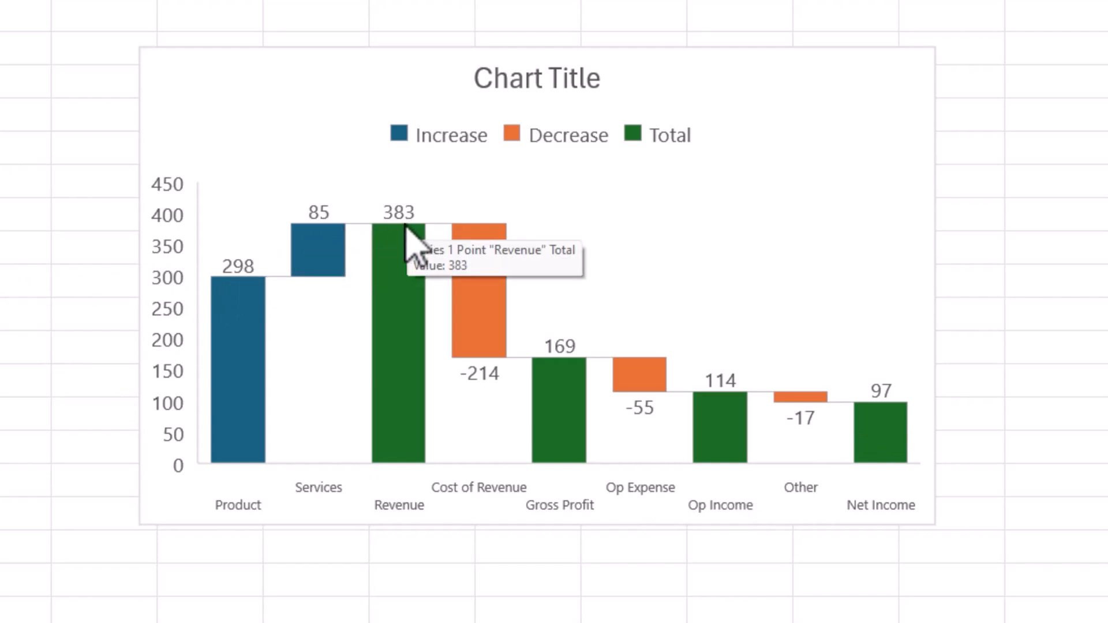